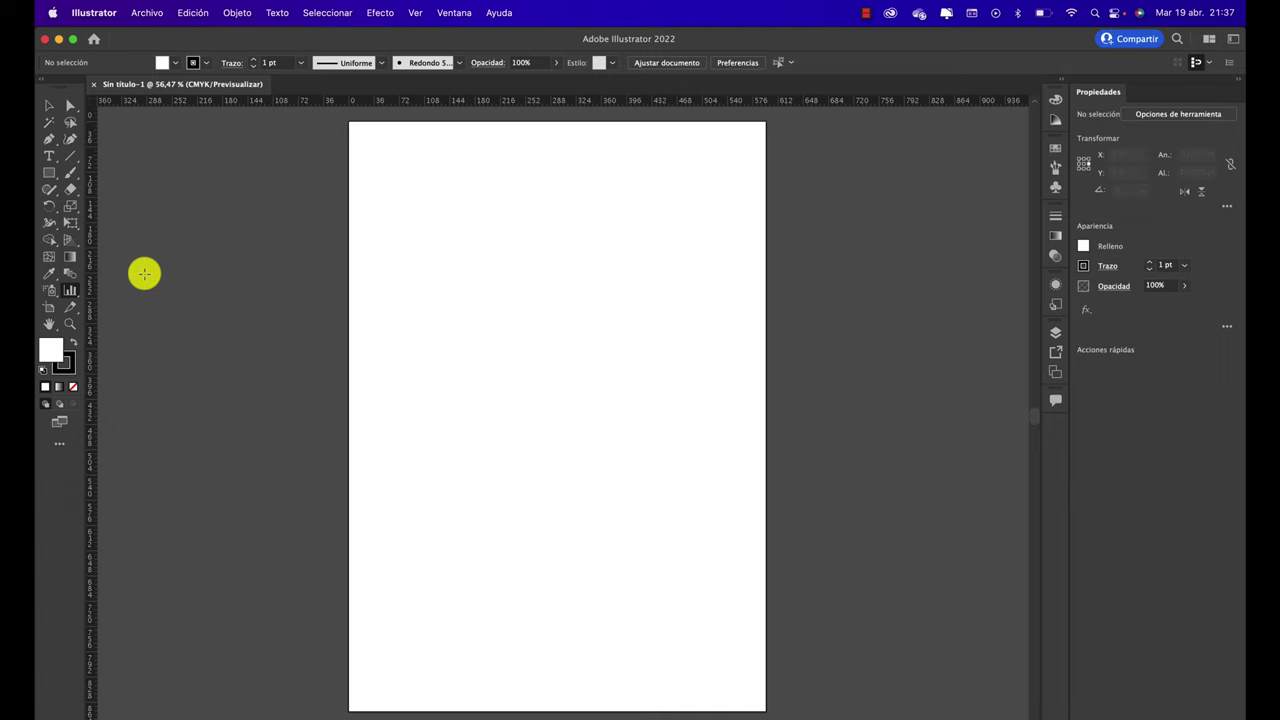
# Step: Bring up the Column Graph tool's flyout to see the other graph types
pyautogui.click(74, 292)
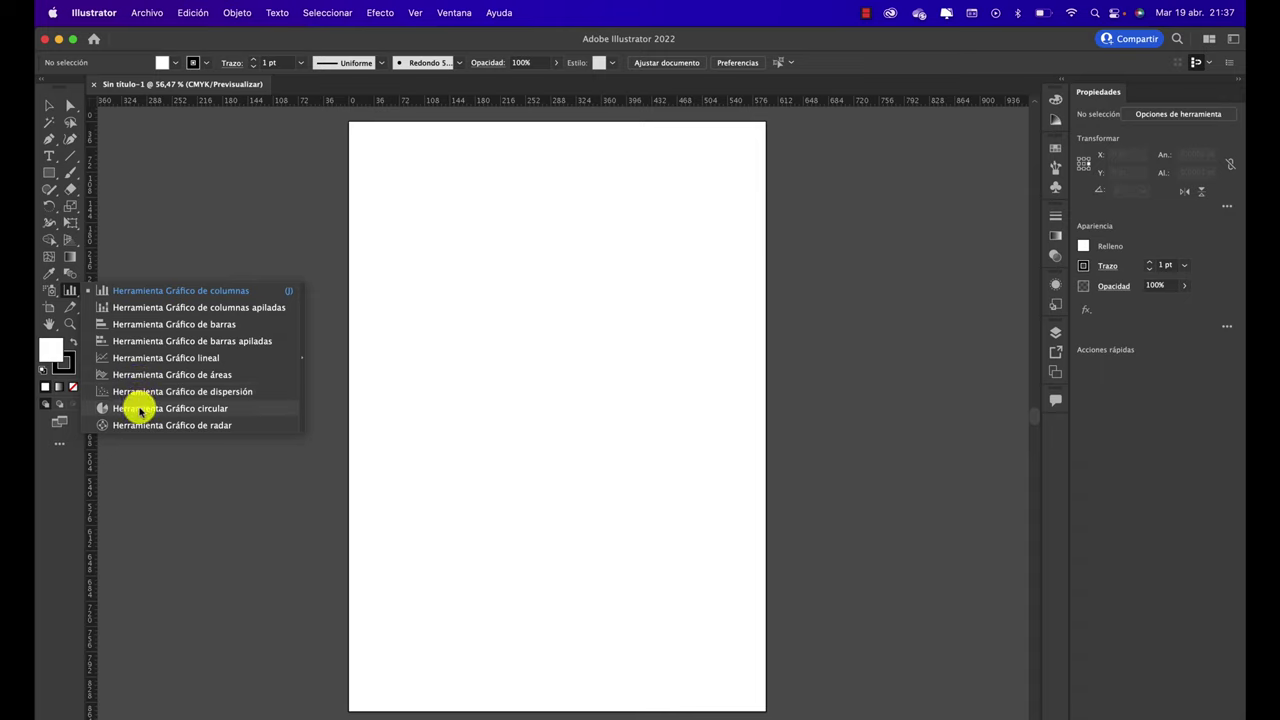
# Step: Draw a pie graph near the top of the artboard and move its data window below it
pyautogui.click(141, 409)
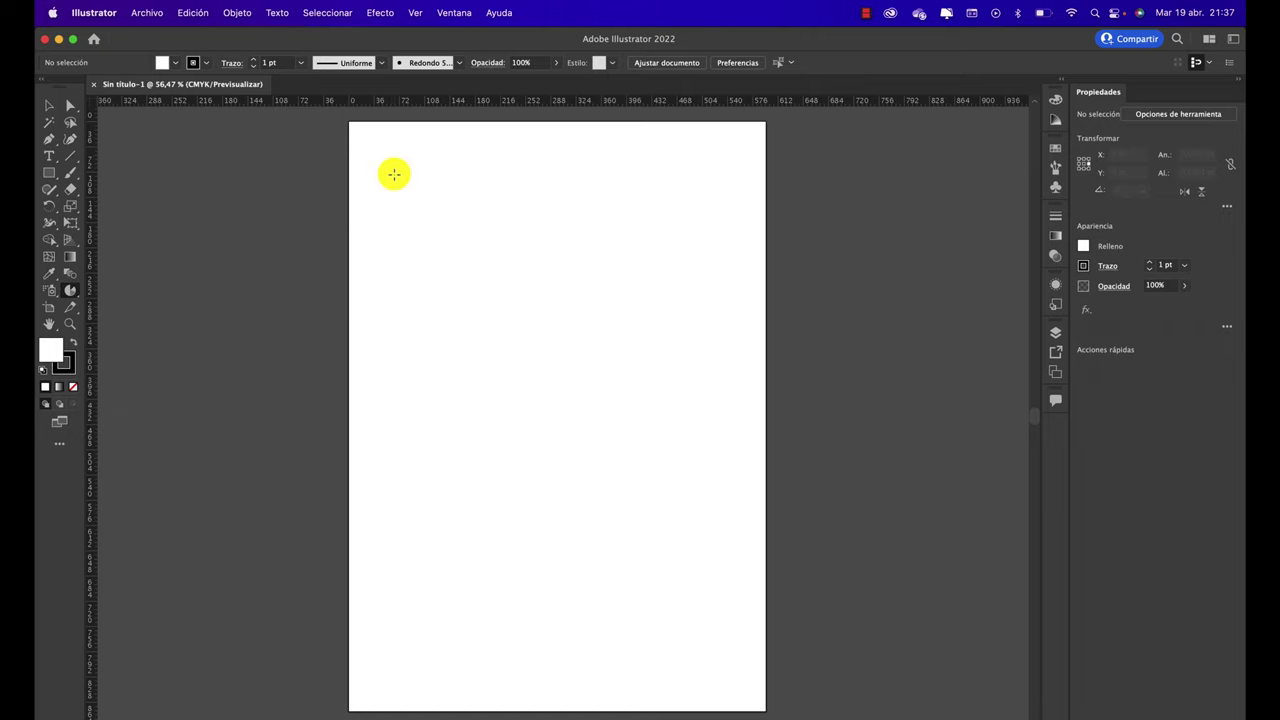
pyautogui.moveTo(392, 173); pyautogui.dragTo(712, 304)
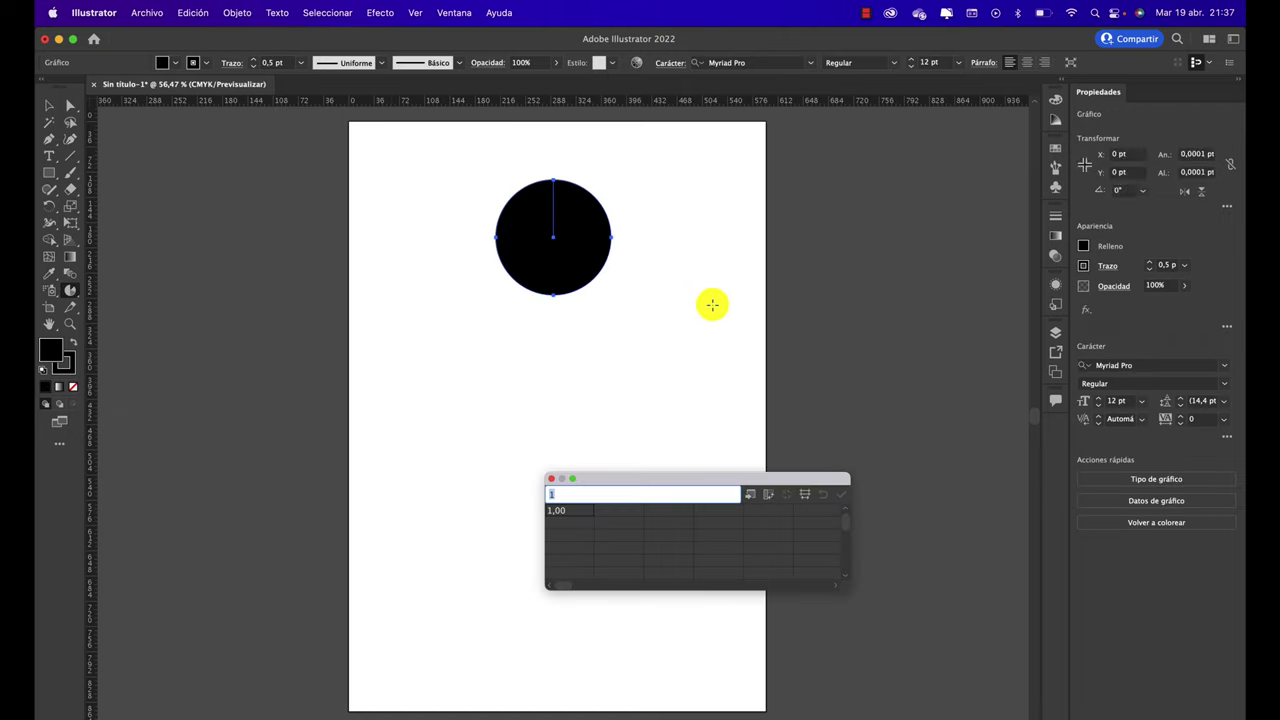
pyautogui.moveTo(684, 478)
pyautogui.mouseDown()
pyautogui.moveTo(645, 470)
pyautogui.moveTo(559, 342)
pyautogui.mouseUp()
pyautogui.write('20')
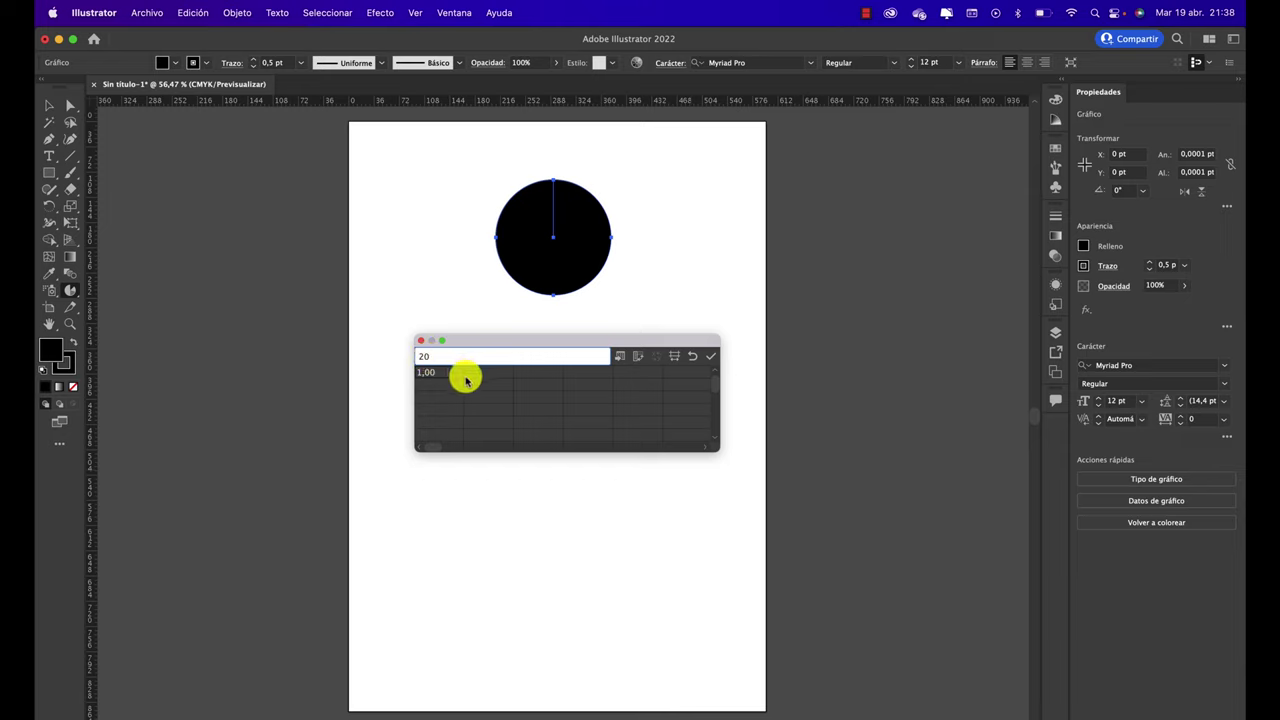
# Step: Enter 20, 30, 40, 50 and 60 in the first data row, apply them, and close the sheet
pyautogui.press('Return')
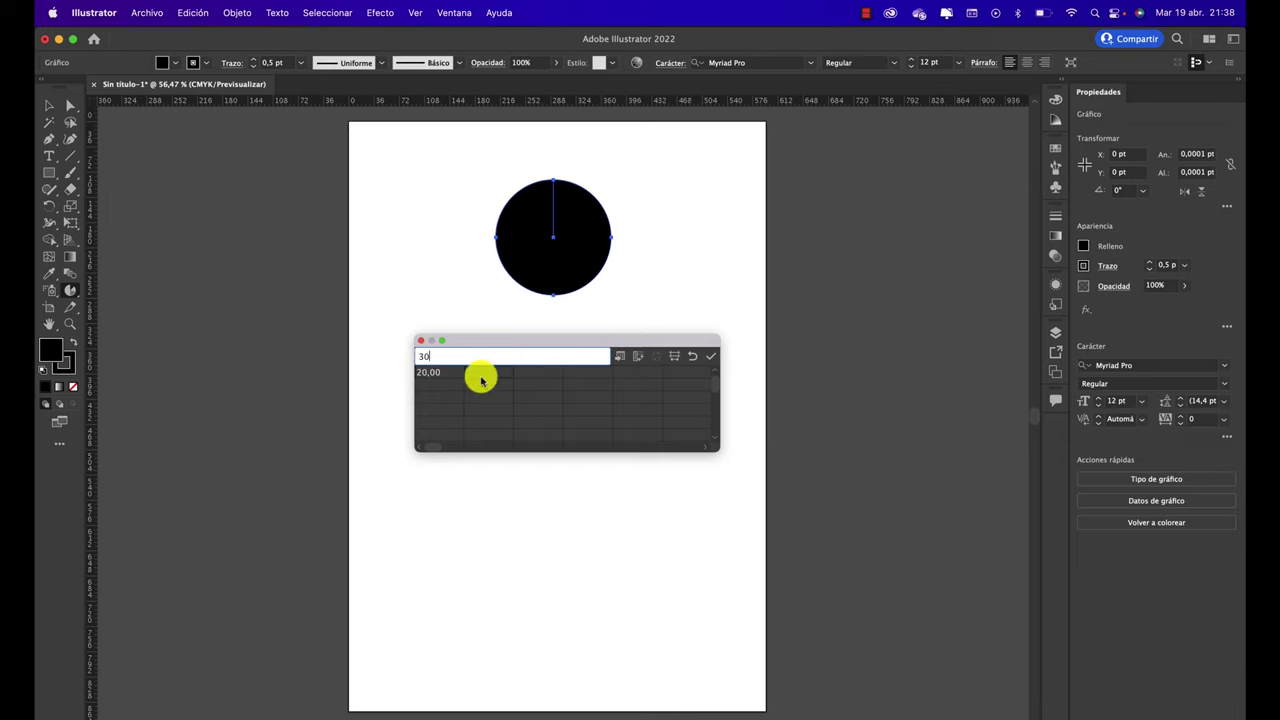
pyautogui.click(537, 376)
pyautogui.write('40')
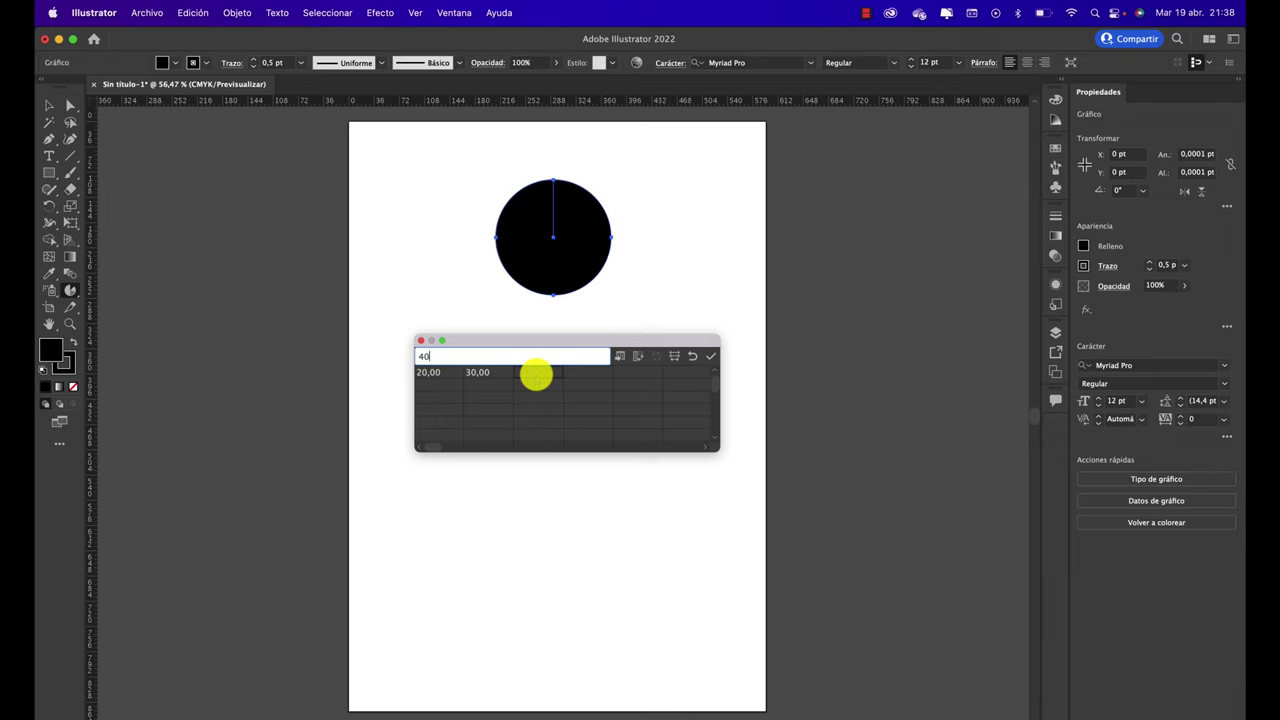
pyautogui.click(580, 375)
pyautogui.write('50')
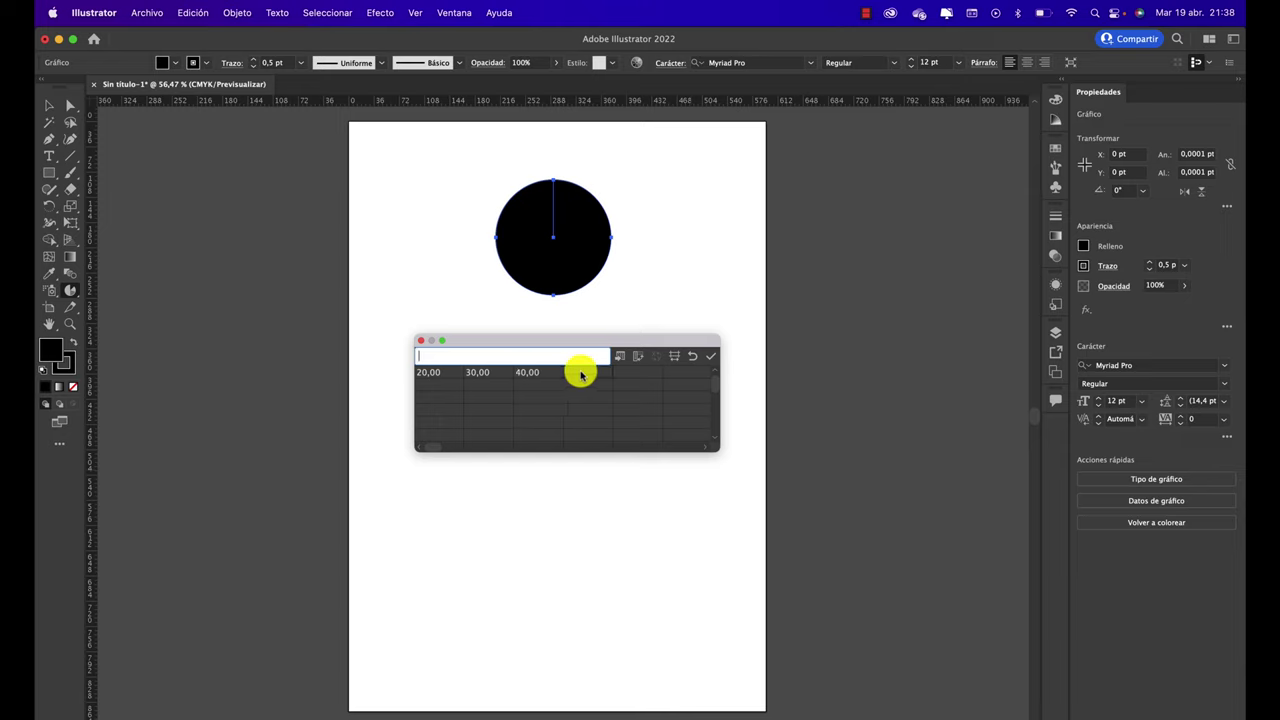
pyautogui.click(638, 373)
pyautogui.write('60')
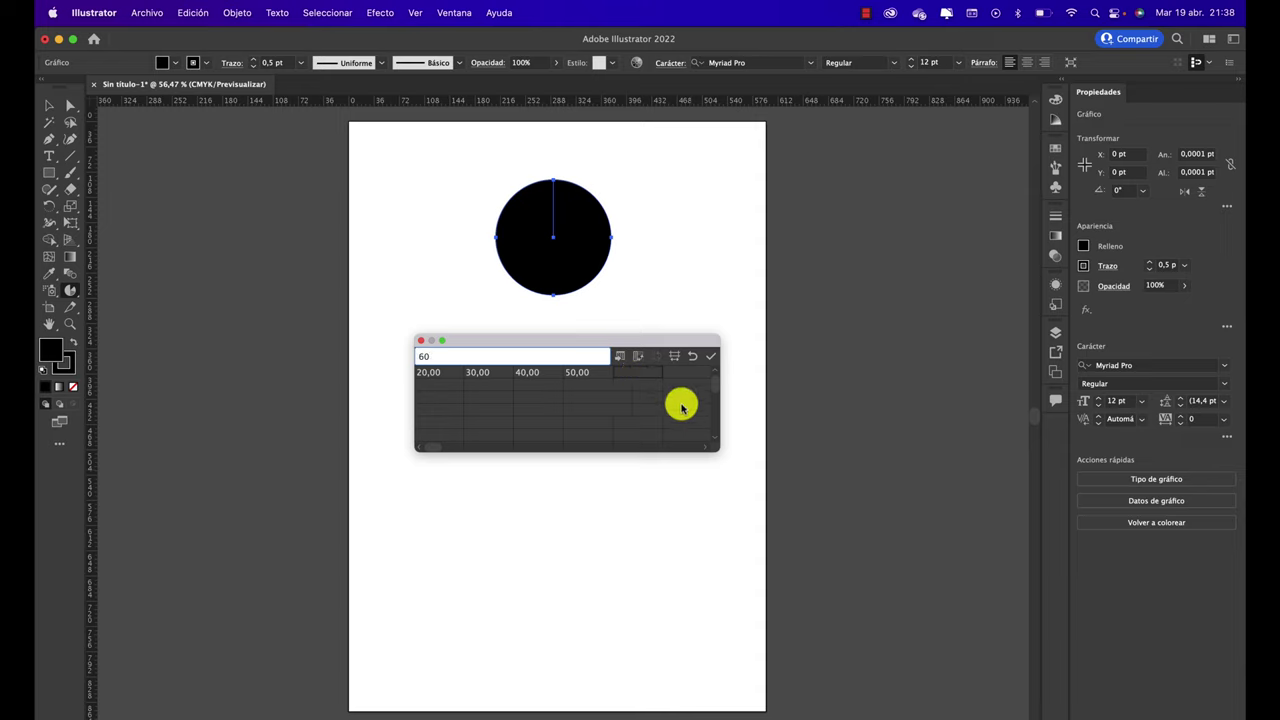
pyautogui.click(657, 390)
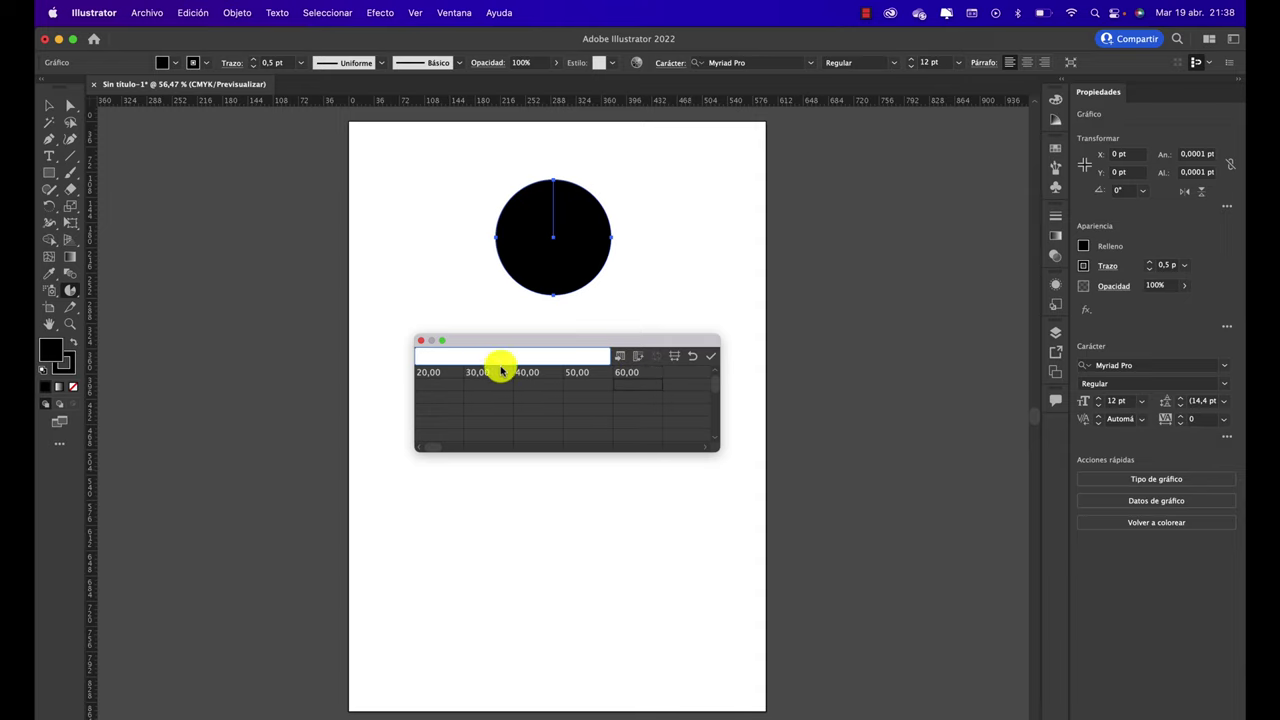
pyautogui.click(709, 358)
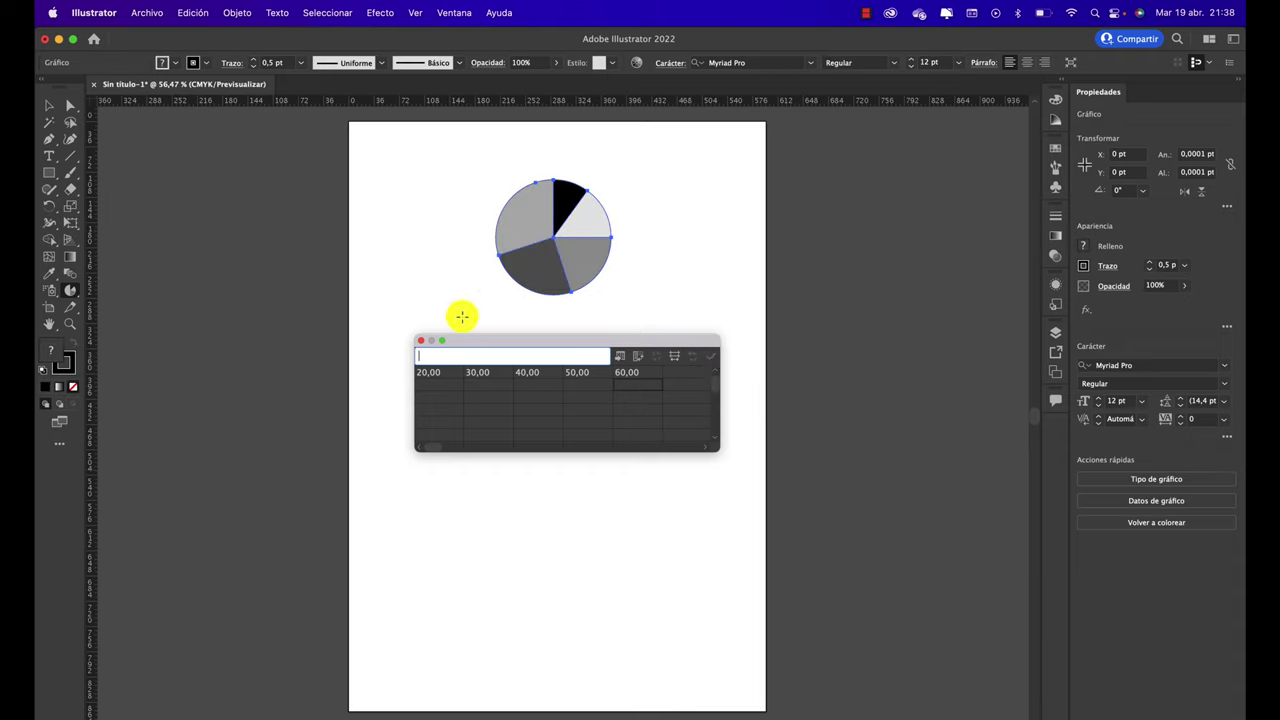
pyautogui.click(420, 340)
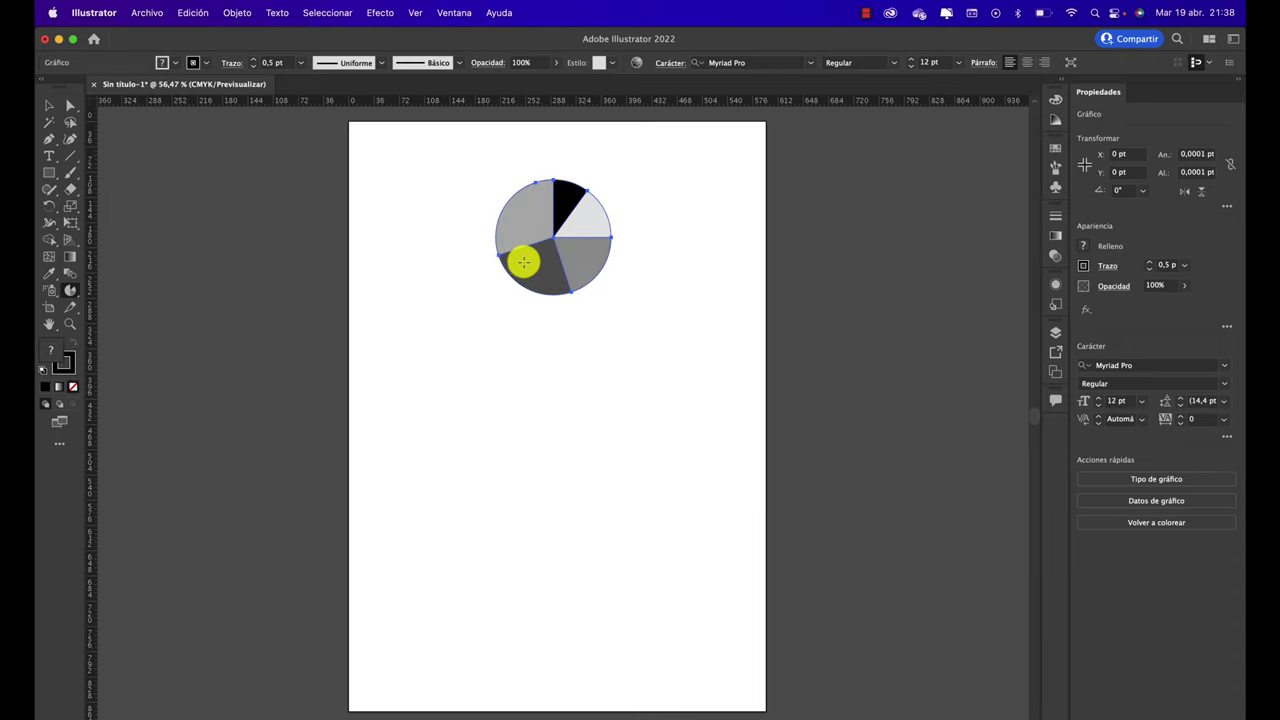
# Step: Move the pie chart slightly down and left with the Selection tool
pyautogui.click(53, 108)
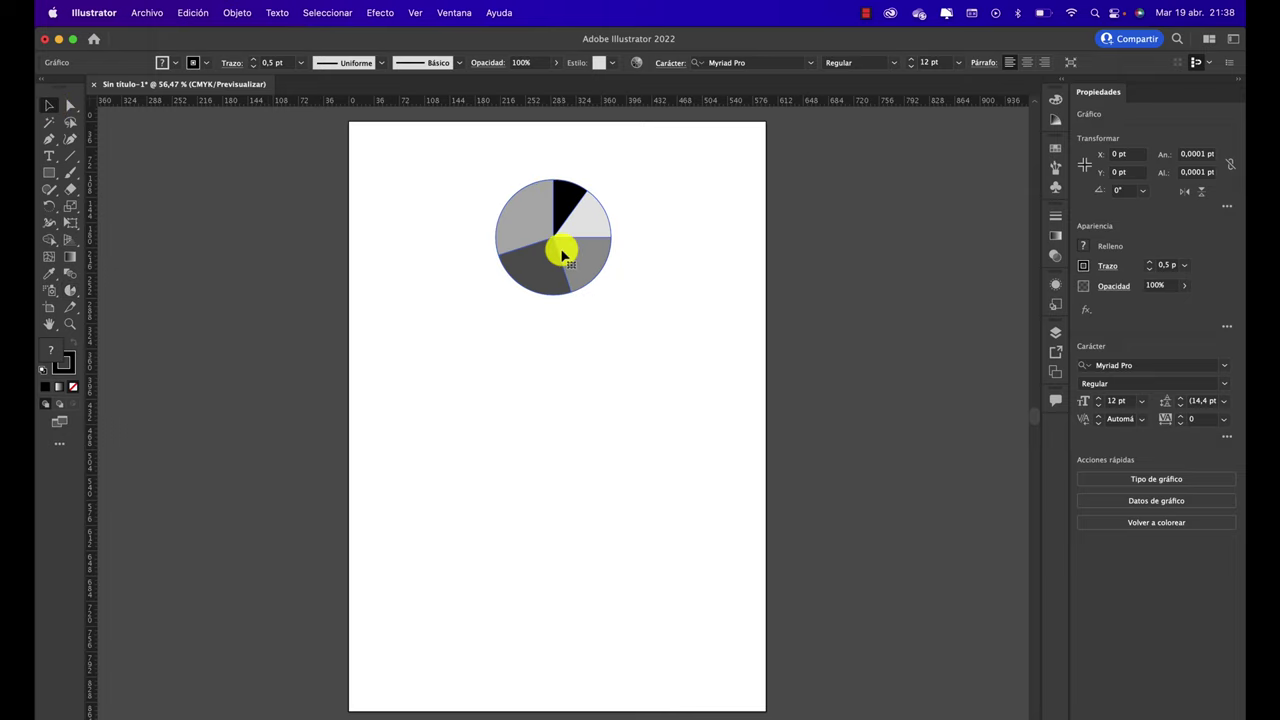
pyautogui.scroll(3, 560, 249)
pyautogui.moveTo(560, 249)
pyautogui.mouseDown()
pyautogui.moveTo(488, 368)
pyautogui.moveTo(486, 397)
pyautogui.mouseUp()
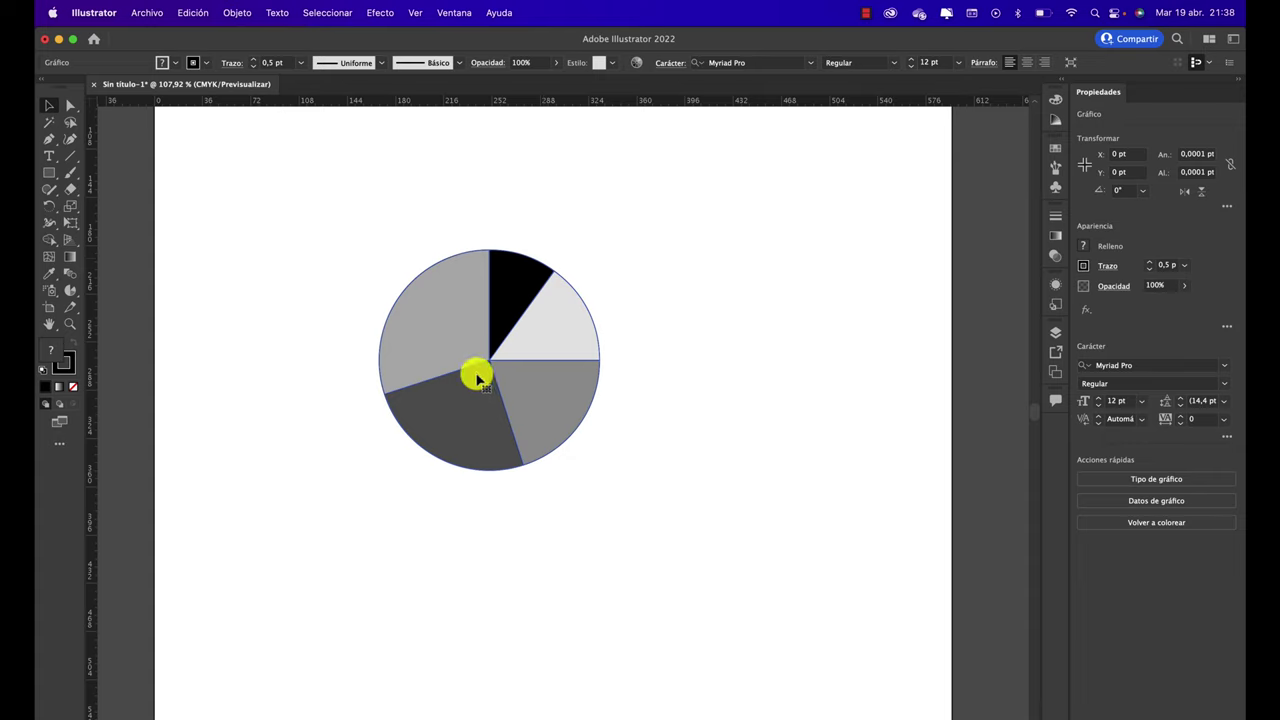
# Step: Recheck the chart's data via Datos, deselect it, and bring up Adobe Color in Chrome
pyautogui.rightClick(432, 331)
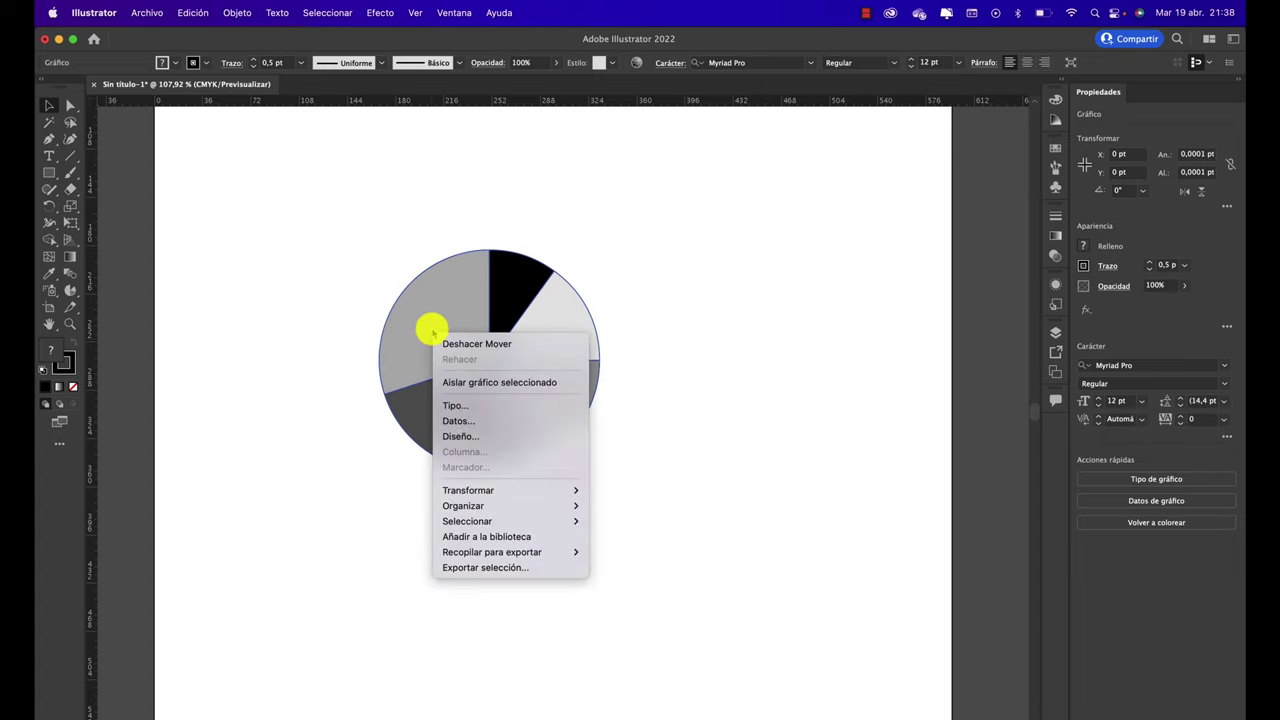
pyautogui.click(466, 421)
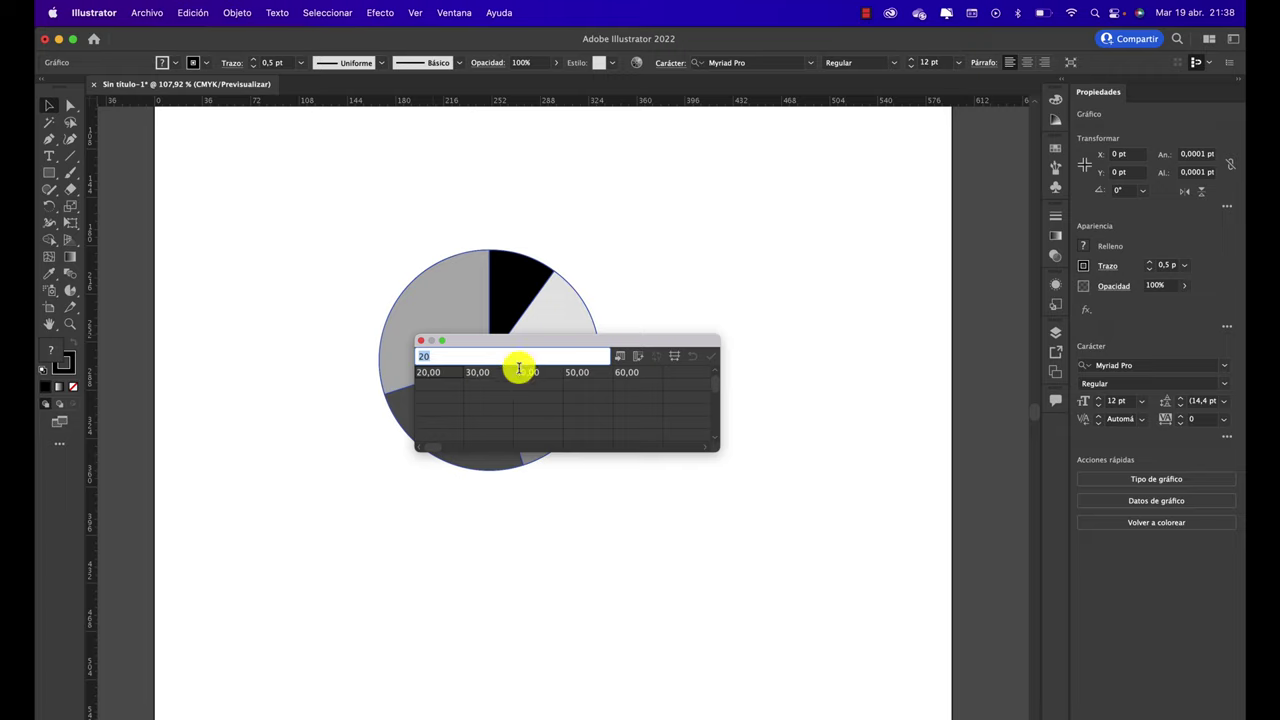
pyautogui.click(422, 344)
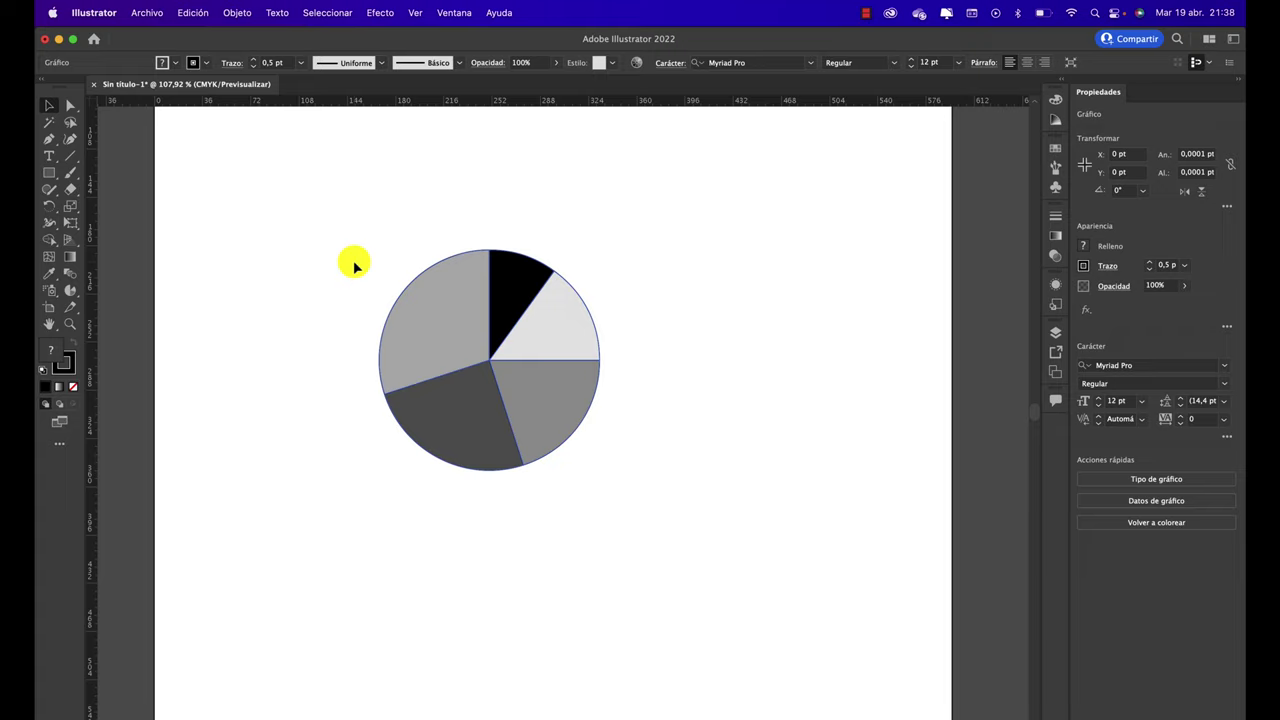
pyautogui.click(314, 296)
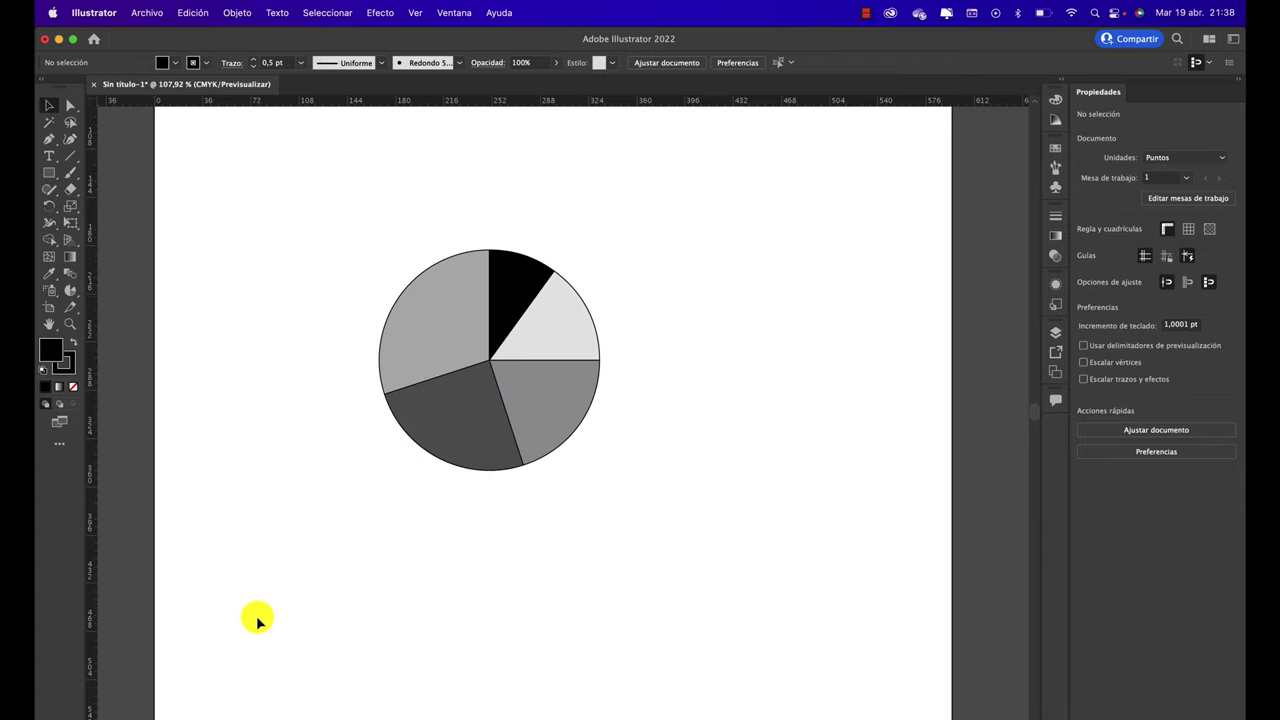
pyautogui.click(232, 710)
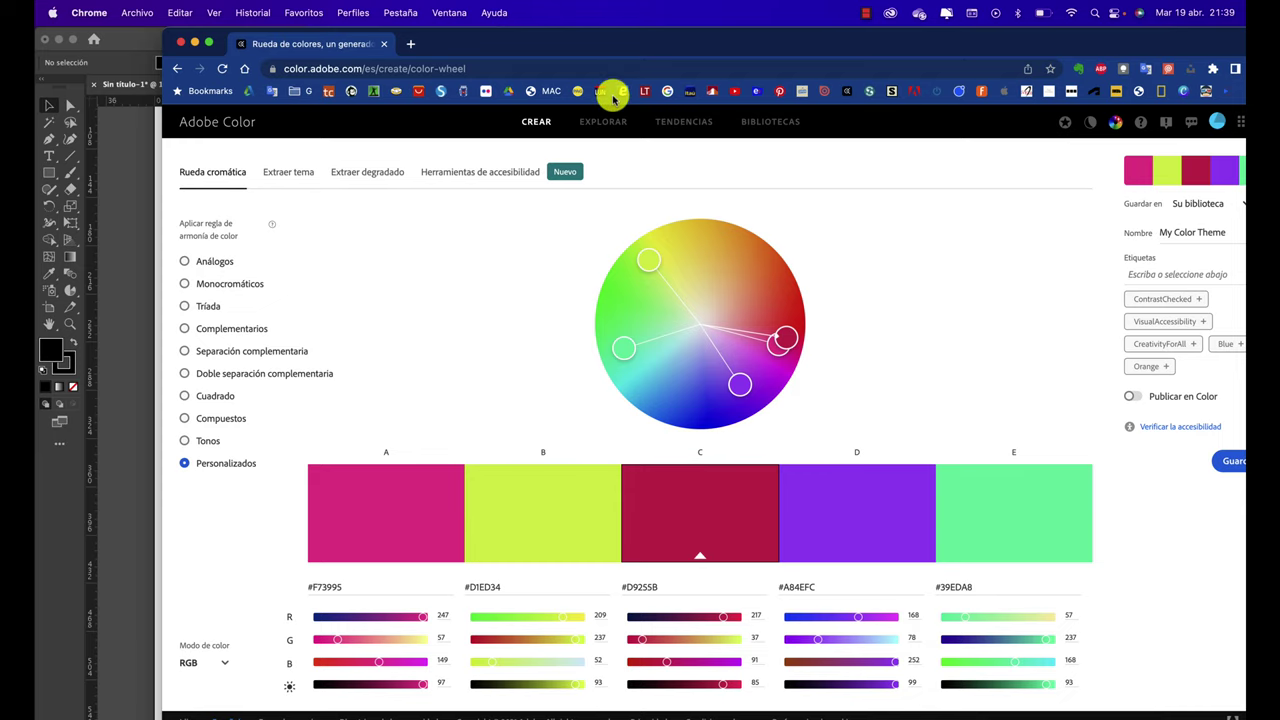
# Step: Go to Adobe Color's EXPLORAR palette section
pyautogui.click(605, 121)
pyautogui.moveTo(654, 31); pyautogui.dragTo(583, 26)
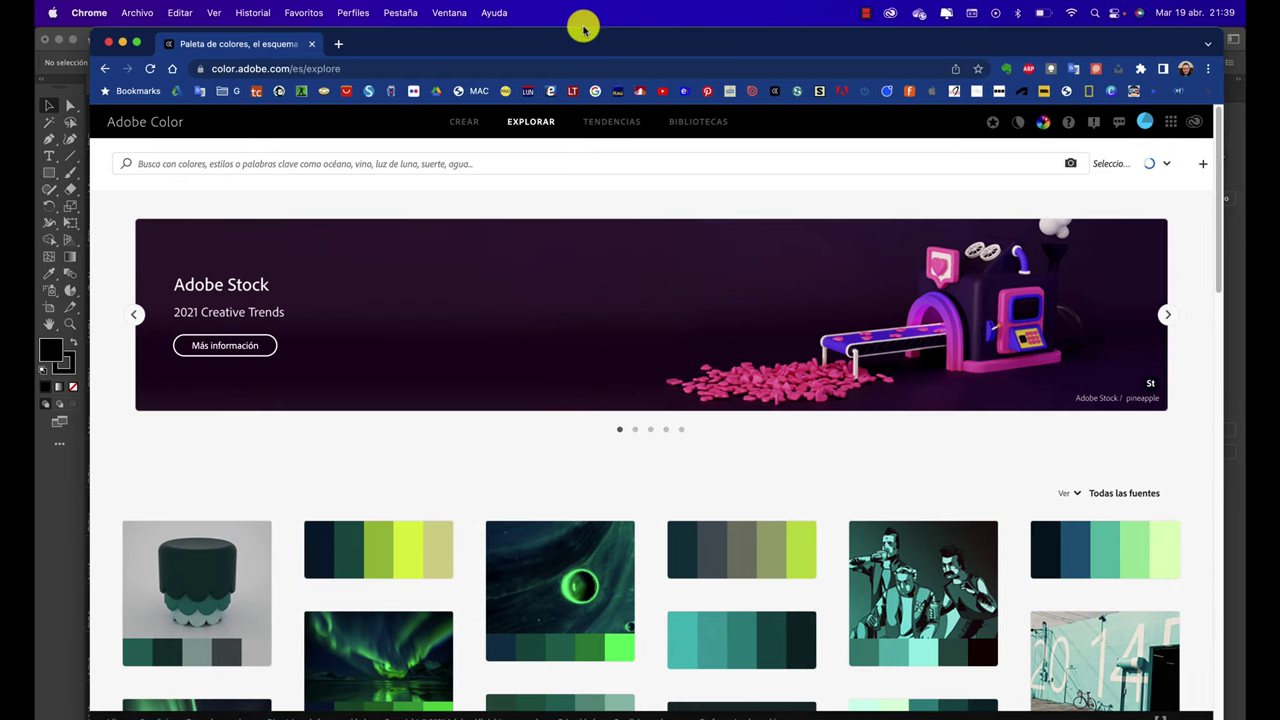
pyautogui.scroll(-5, 735, 357)
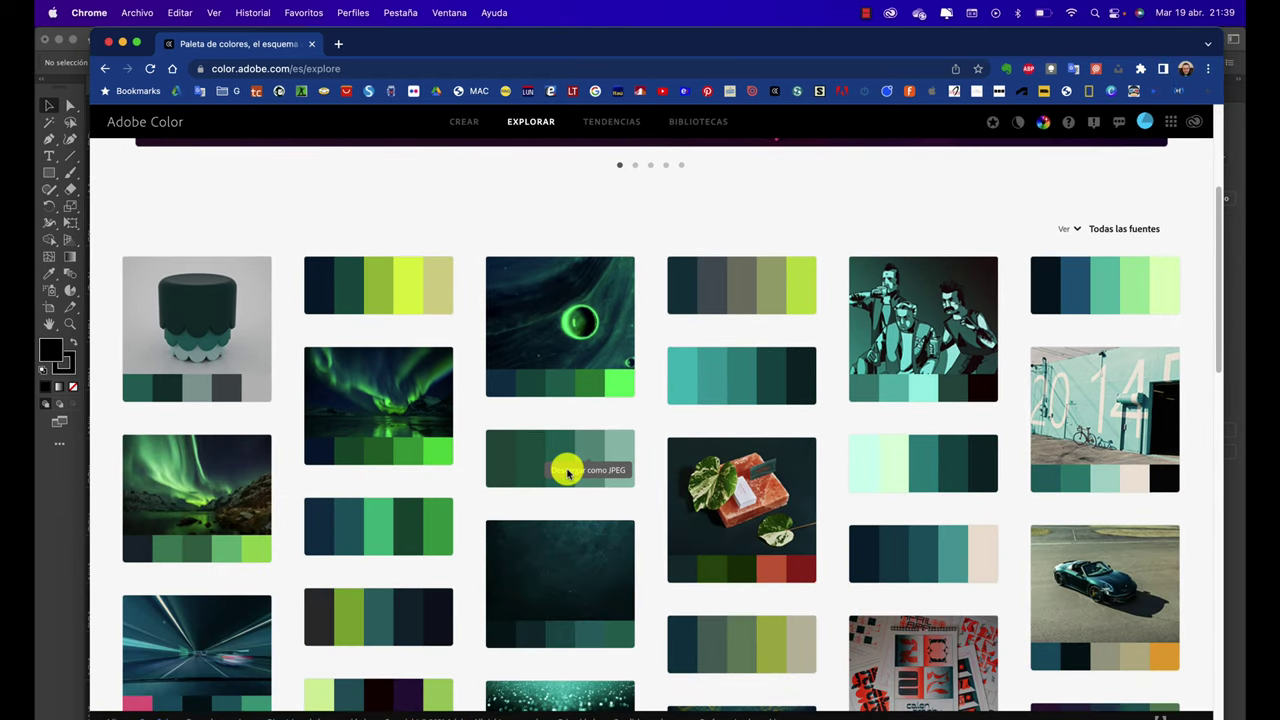
pyautogui.scroll(1, 566, 460)
pyautogui.scroll(4, 530, 400)
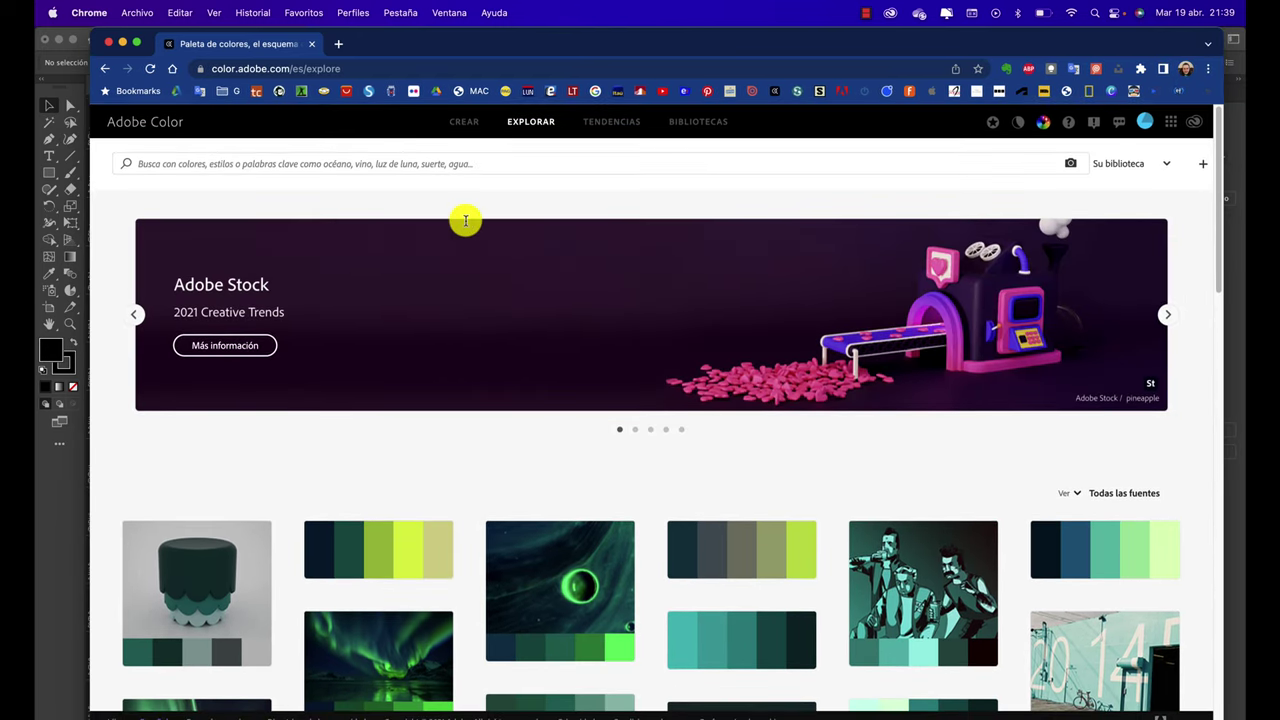
# Step: Search the palettes for 'central park'
pyautogui.click(444, 160)
pyautogui.write('n')
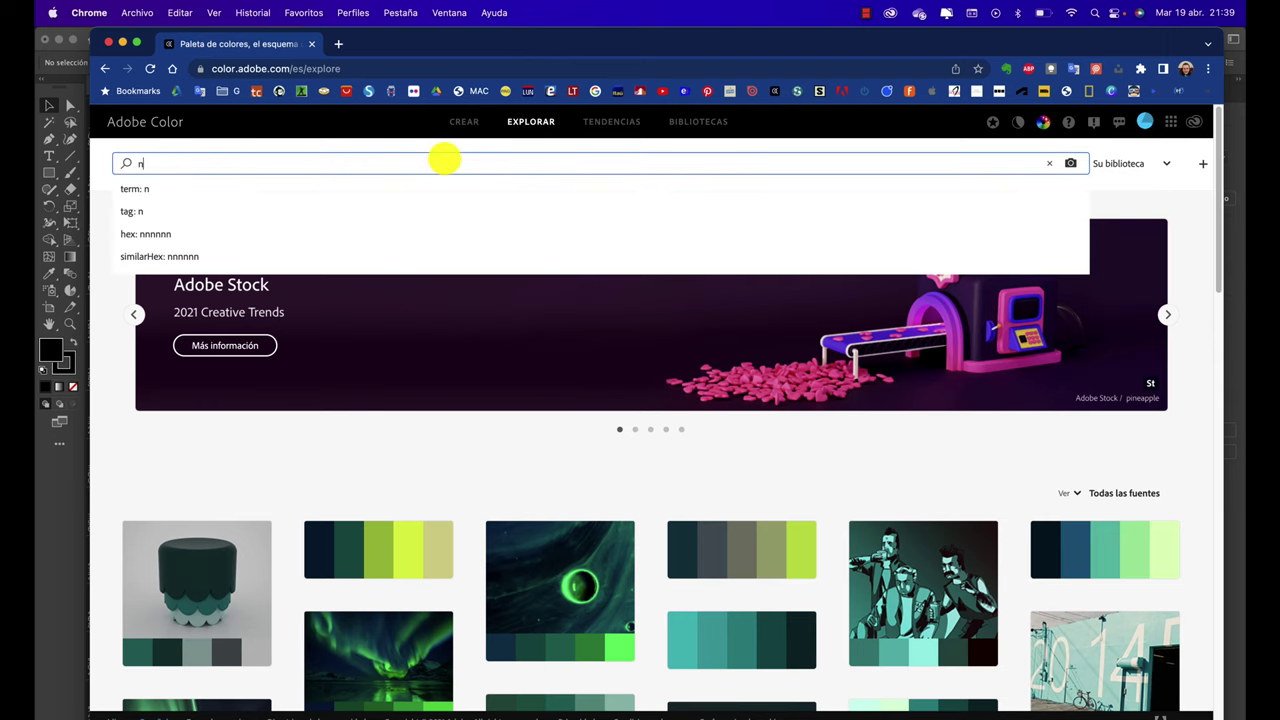
pyautogui.press('BackSpace')
pyautogui.write('cce')
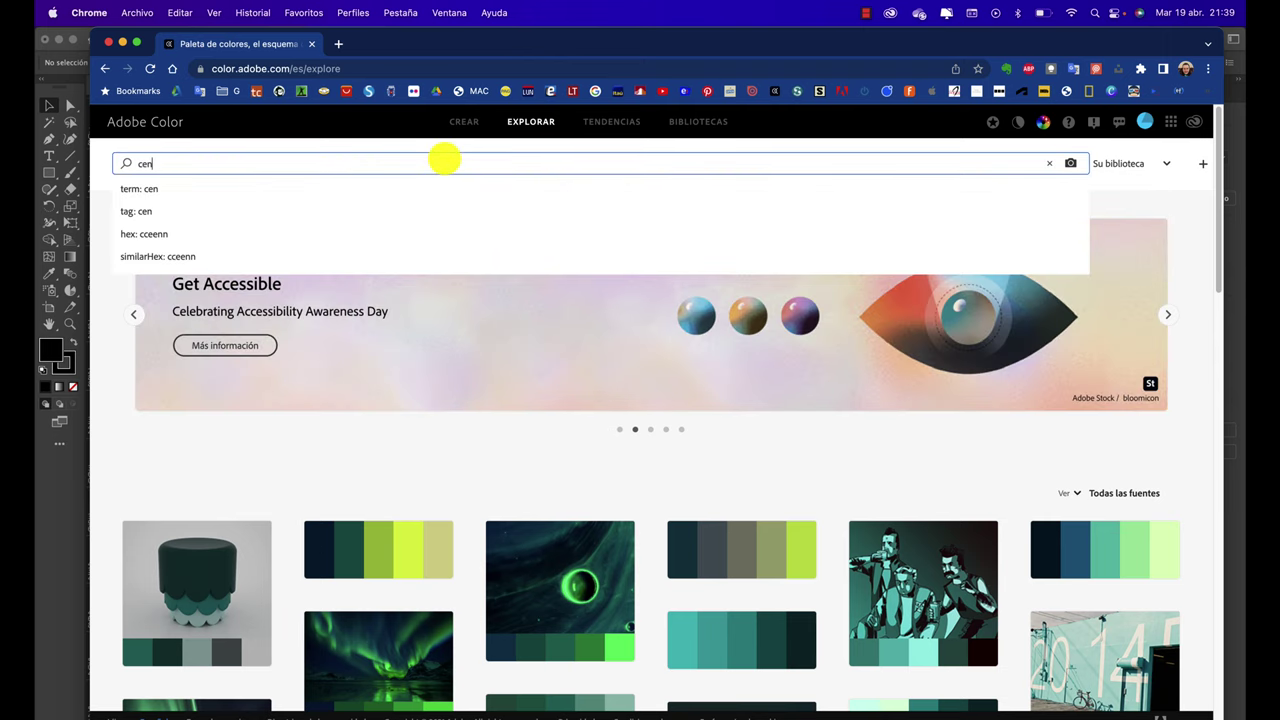
pyautogui.write('ntral par')
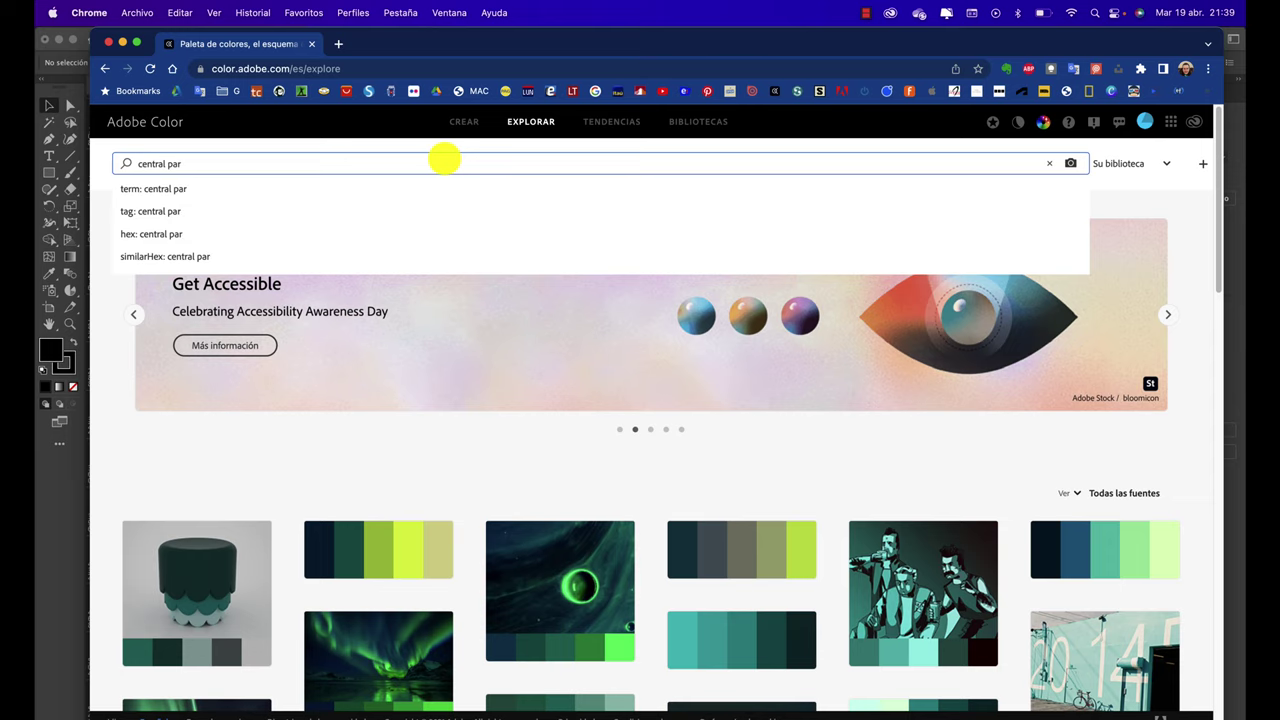
pyautogui.write('k')
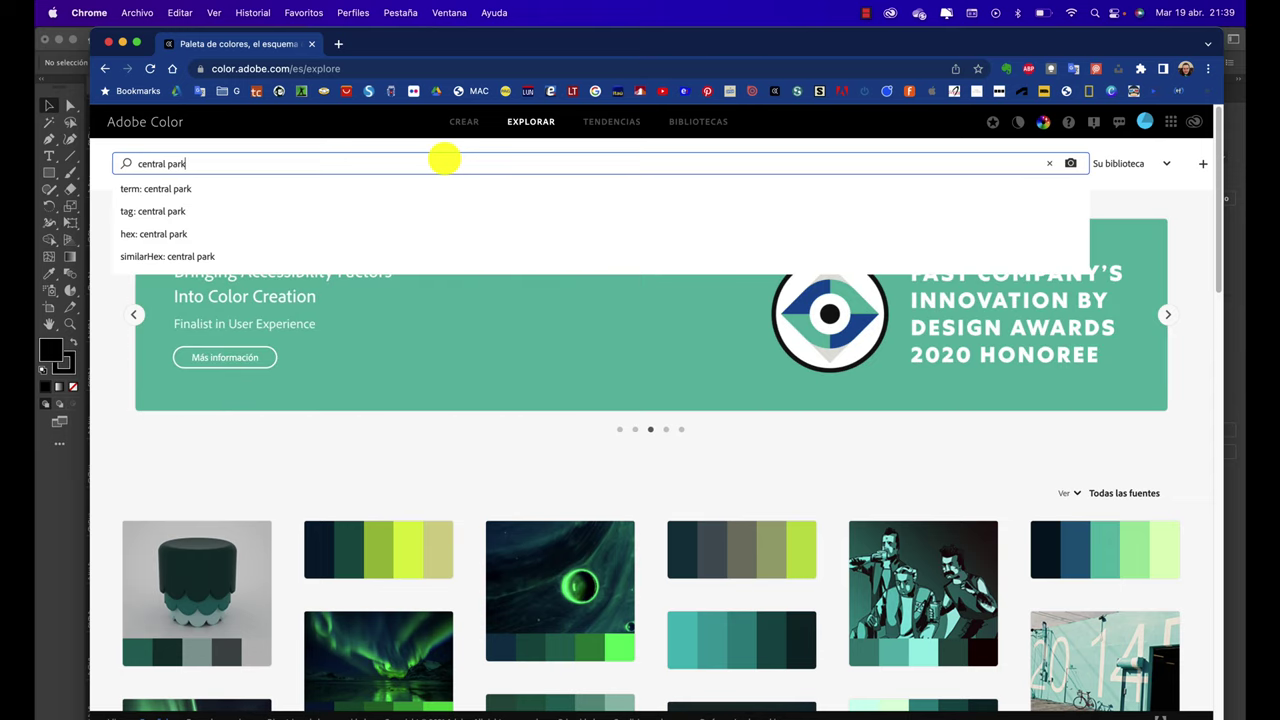
pyautogui.press('Return')
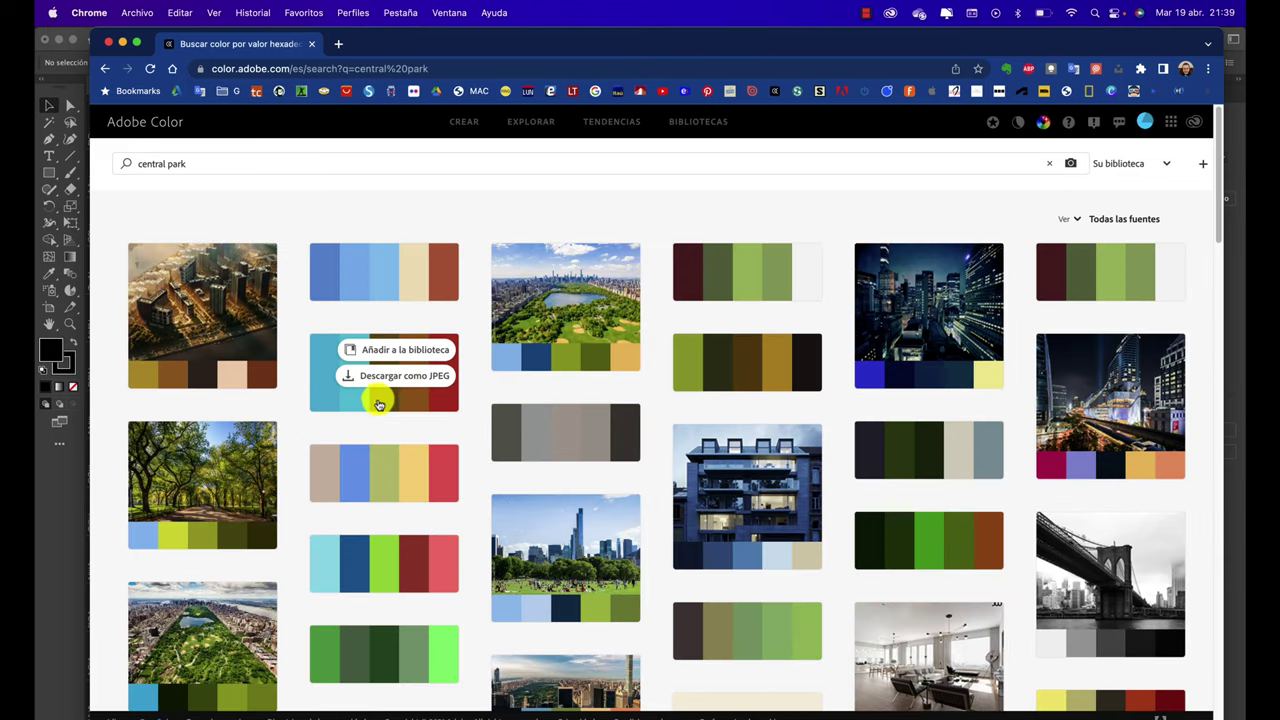
pyautogui.moveTo(384, 372)
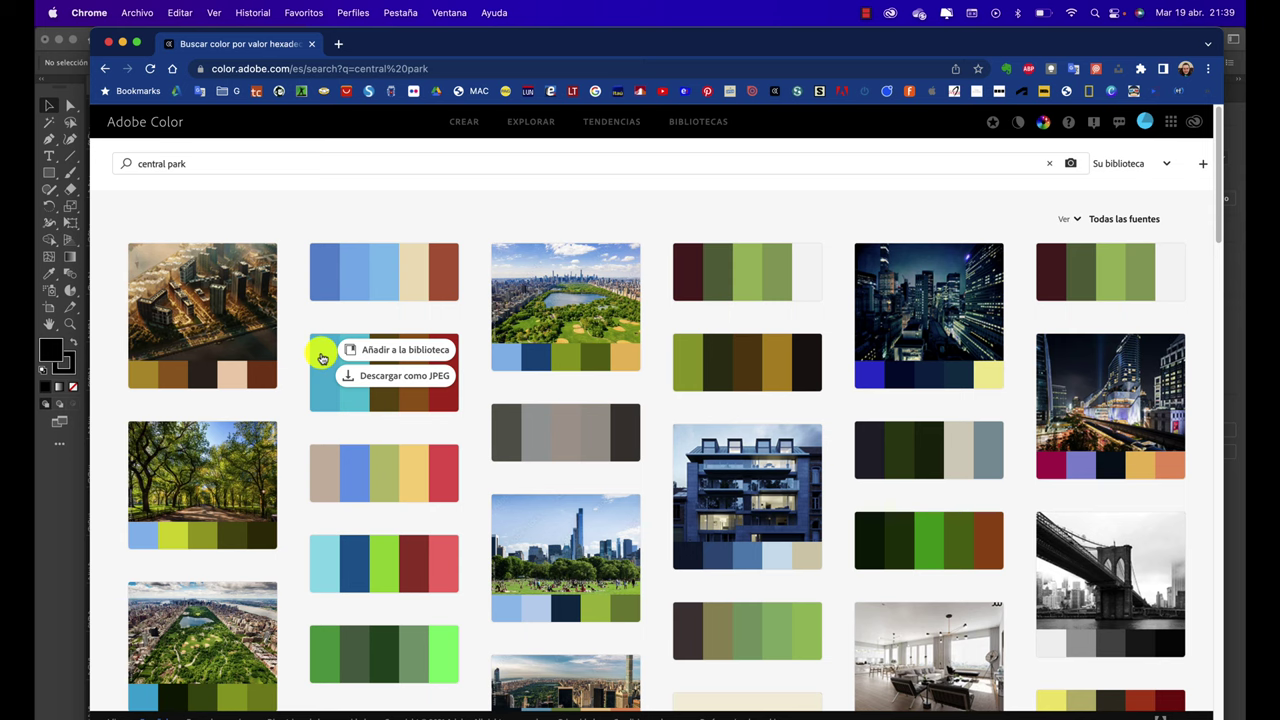
# Step: Download the Central Park Autumn palette as a JPEG, preview it, then close Preview and Chrome
pyautogui.click(328, 364)
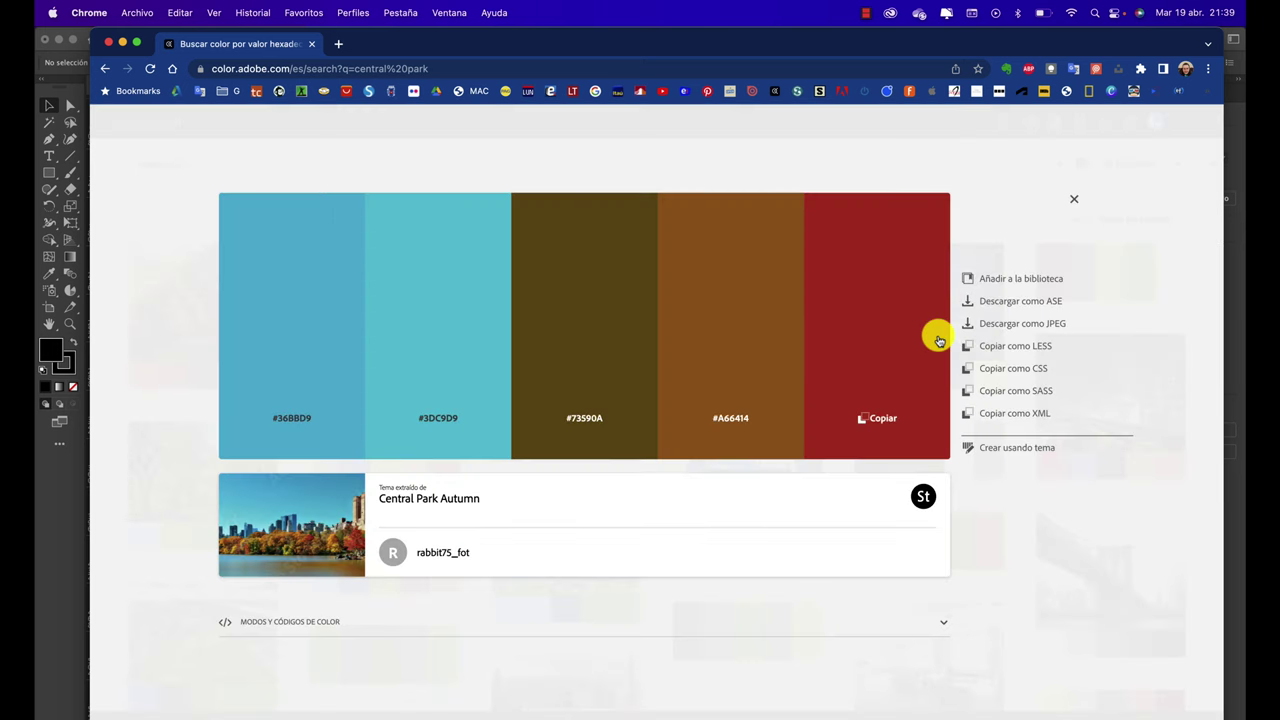
pyautogui.click(1038, 326)
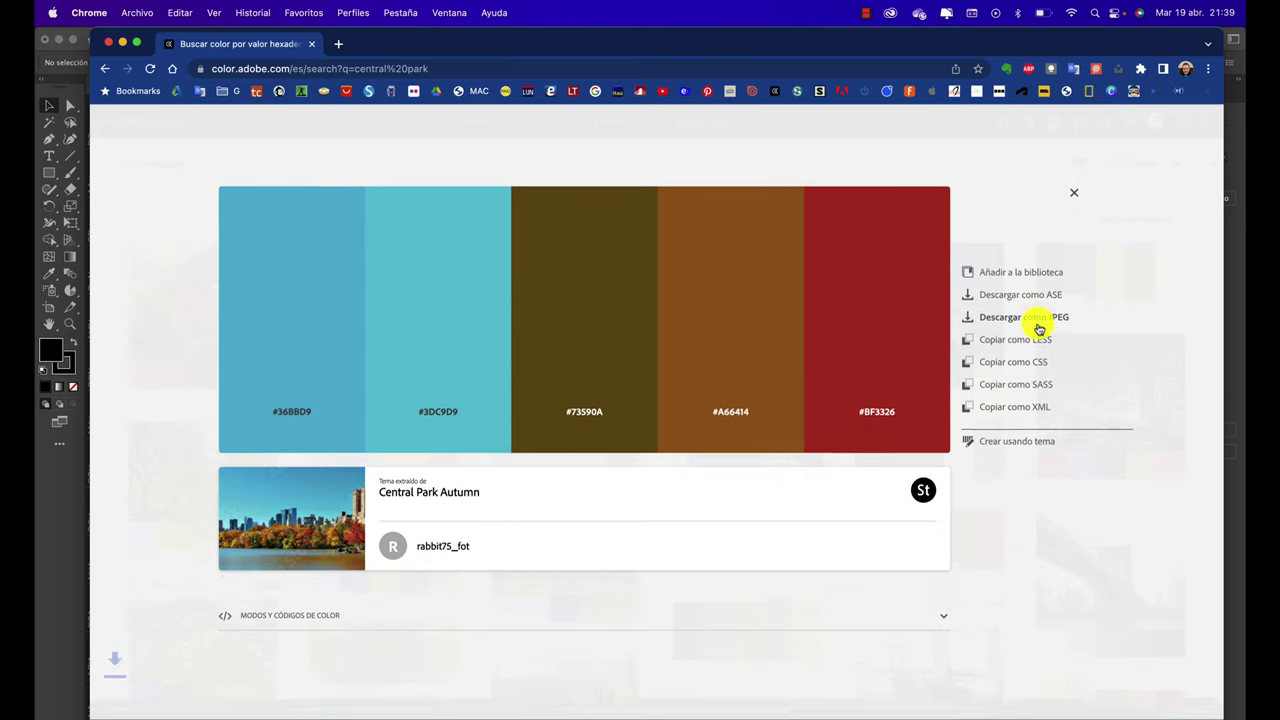
pyautogui.click(189, 710)
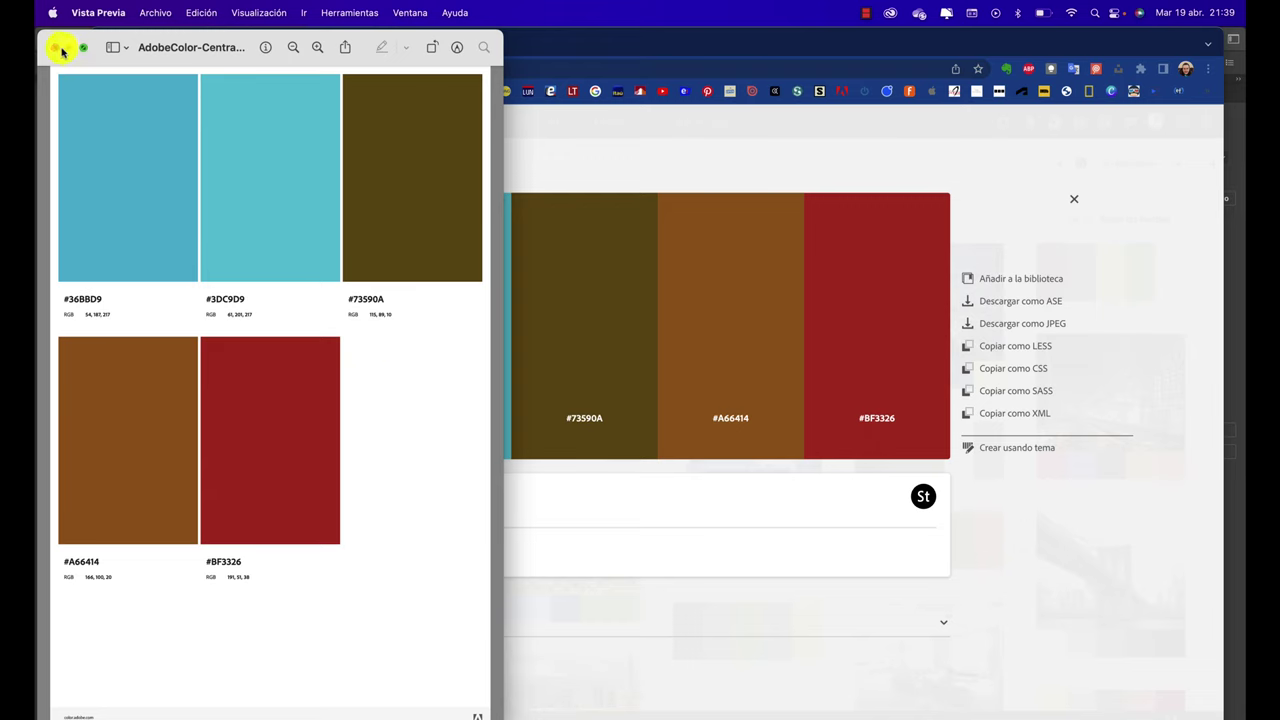
pyautogui.click(55, 47)
pyautogui.click(109, 42)
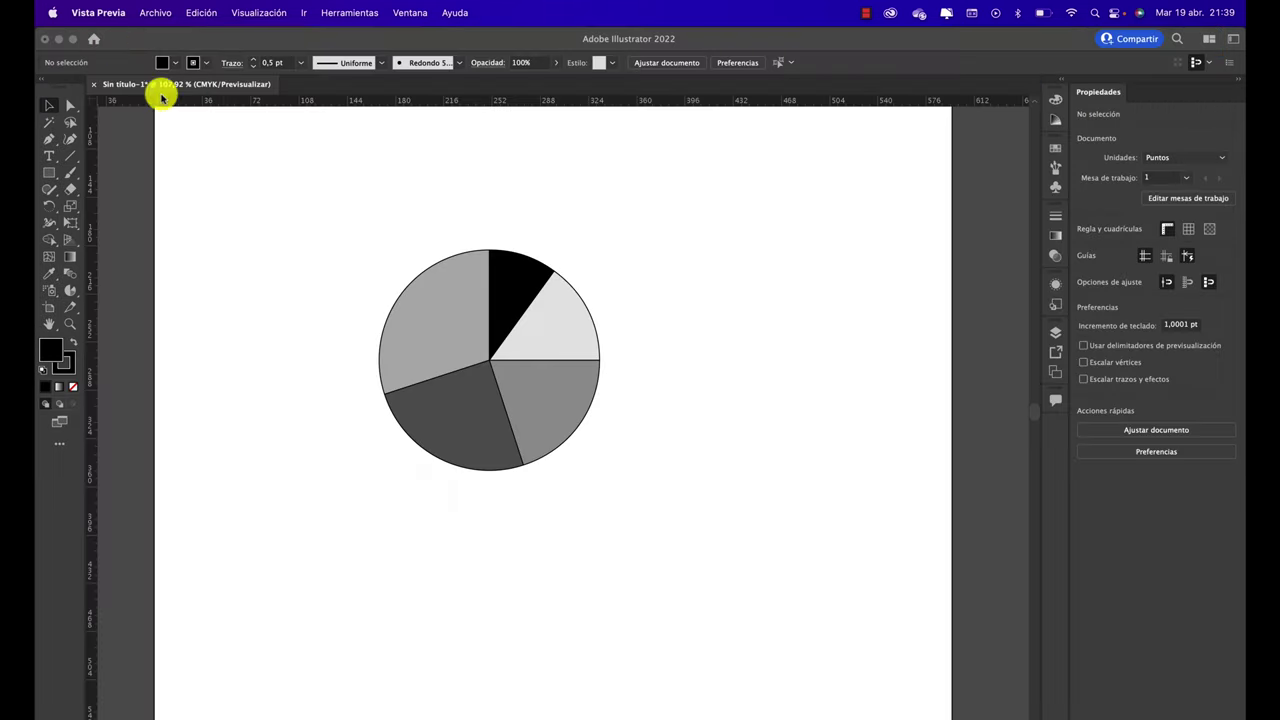
# Step: Place the AdobeColor palette JPEG from Descargas into the Illustrator document with Archivo > Colocar
pyautogui.click(257, 198)
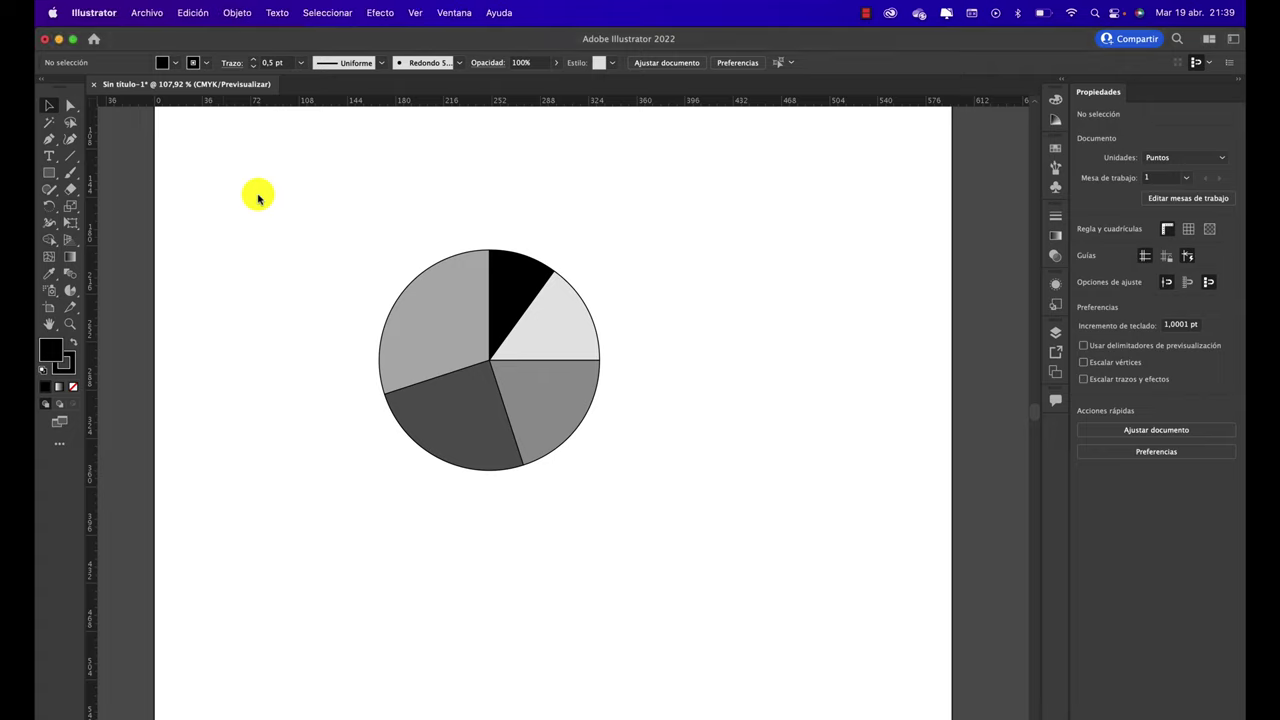
pyautogui.click(148, 12)
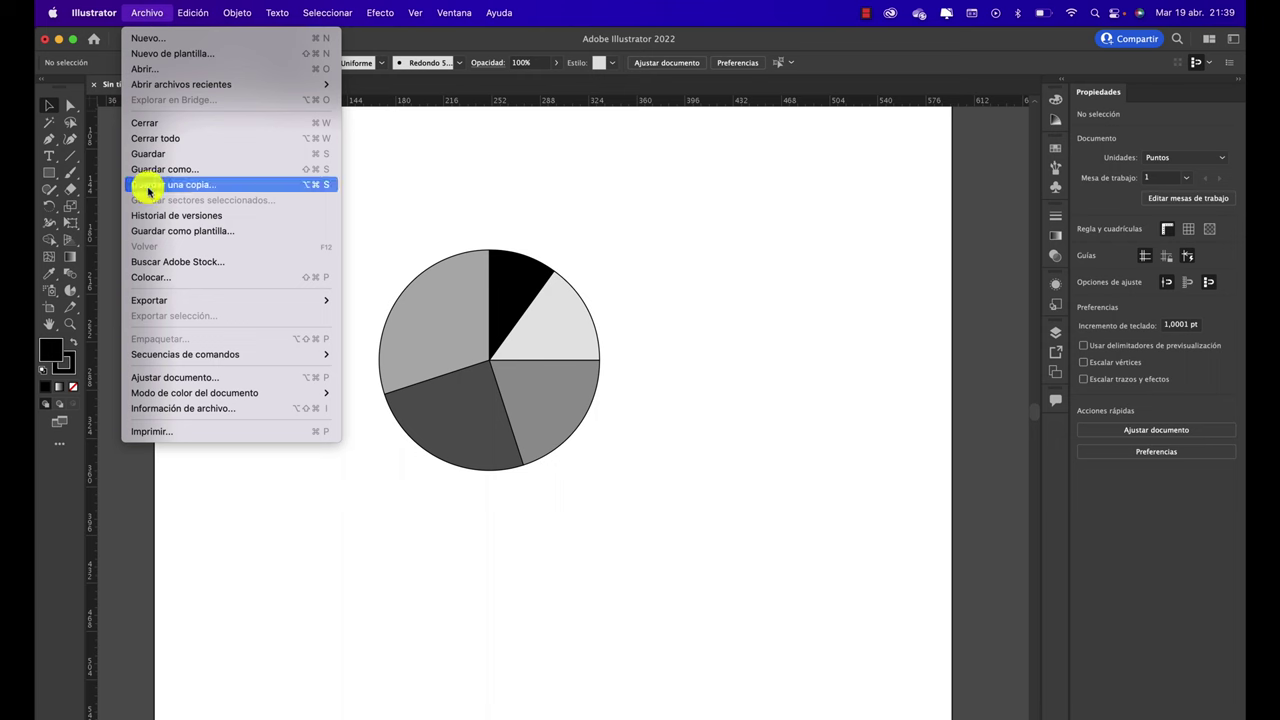
pyautogui.click(198, 280)
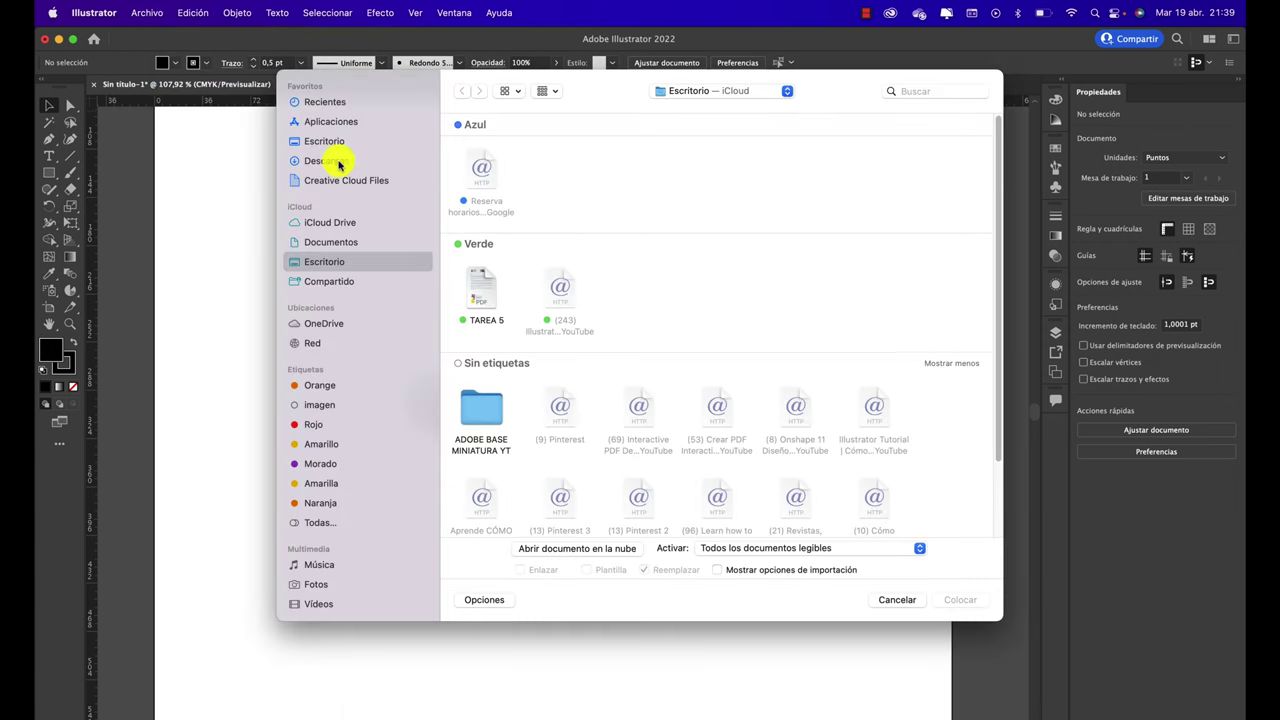
pyautogui.click(326, 161)
pyautogui.click(481, 170)
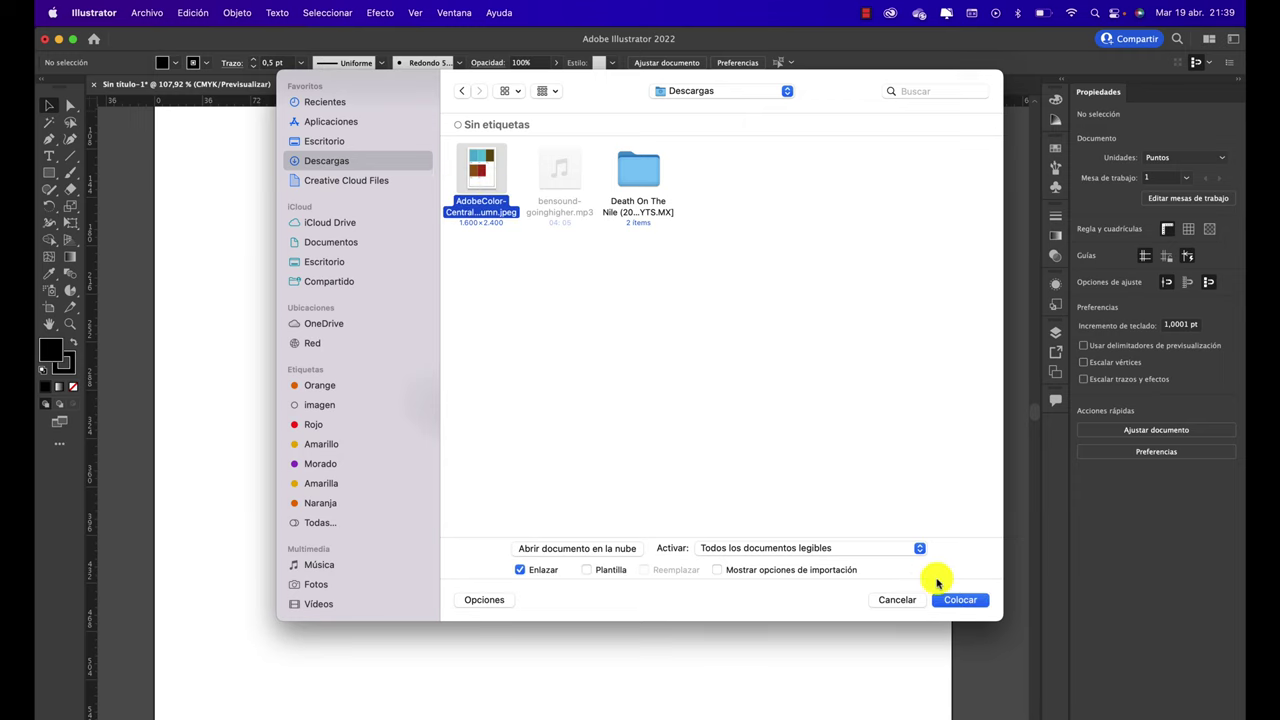
pyautogui.click(958, 600)
# Step: Drop the palette image on the artboard, scale it down proportionally, and move it right
pyautogui.click(641, 183)
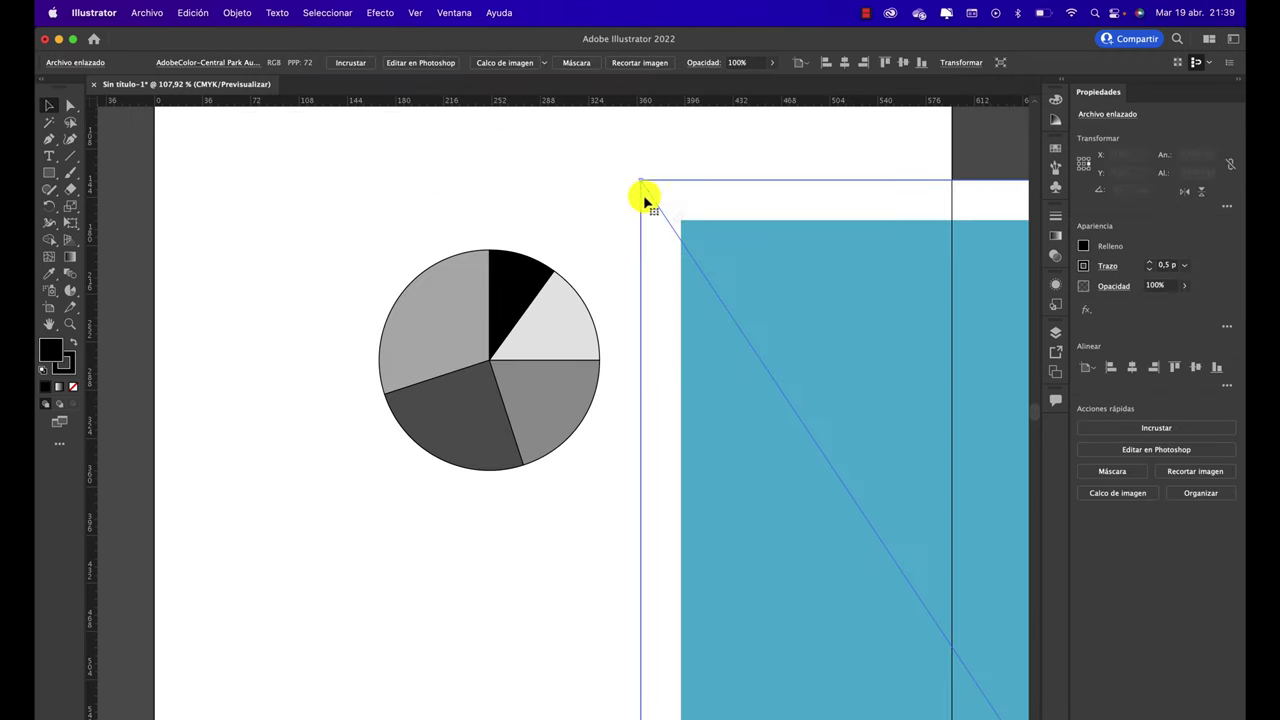
pyautogui.scroll(-2, 691, 306)
pyautogui.scroll(-3, 691, 306)
pyautogui.scroll(-3, 691, 306)
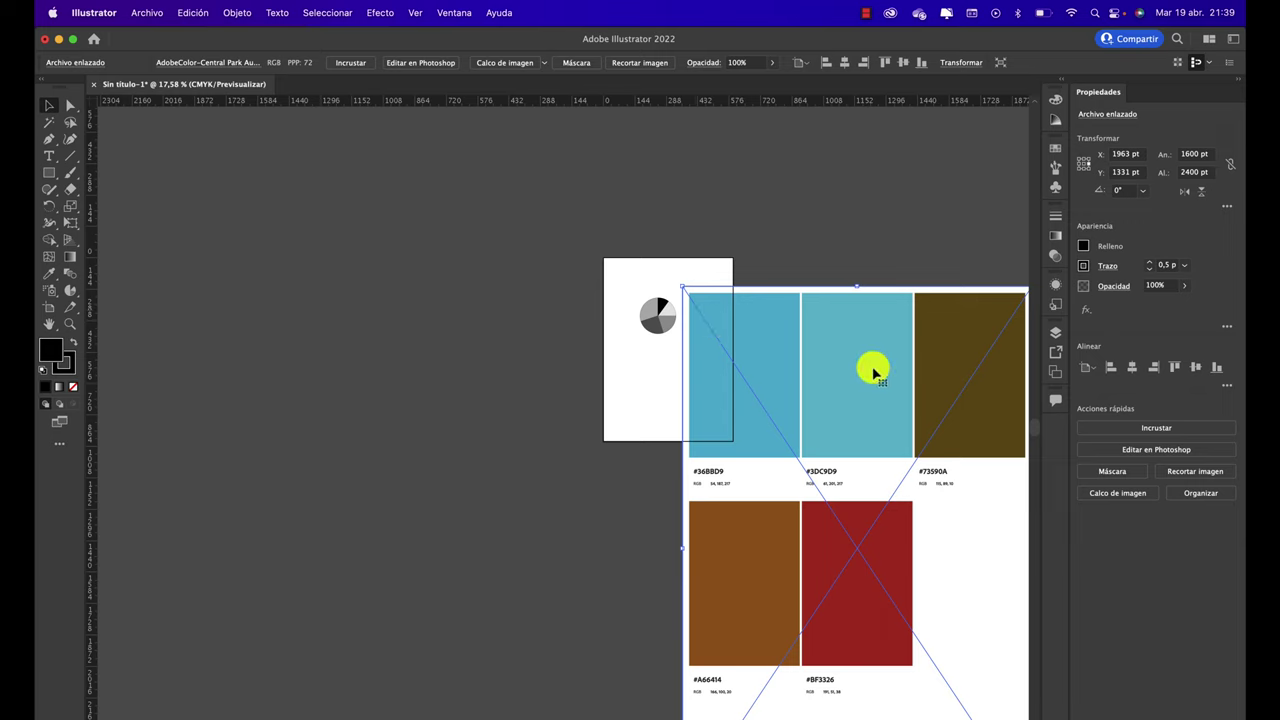
pyautogui.moveTo(874, 373); pyautogui.dragTo(564, 211)
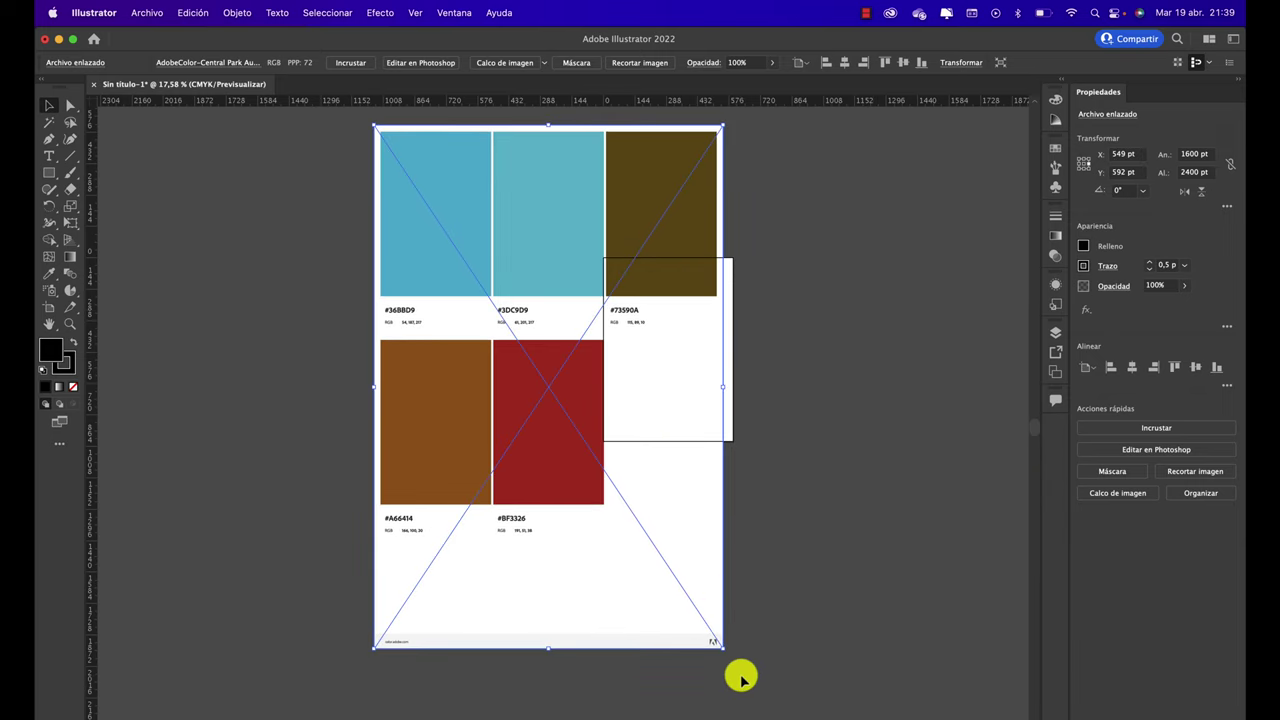
pyautogui.moveTo(721, 646)
pyautogui.mouseDown()
pyautogui.moveTo(704, 641)
pyautogui.moveTo(514, 369)
pyautogui.moveTo(429, 209)
pyautogui.mouseUp()
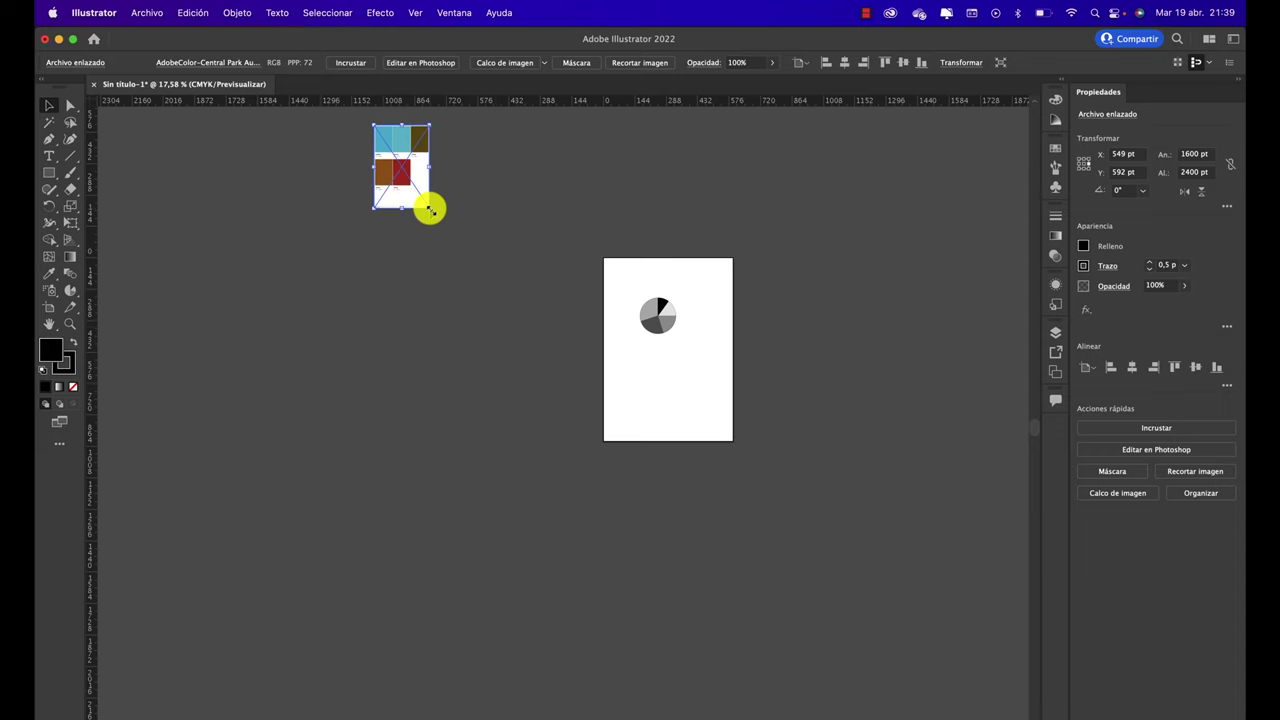
pyautogui.moveTo(414, 134)
pyautogui.mouseDown()
pyautogui.moveTo(723, 337)
pyautogui.moveTo(737, 314)
pyautogui.moveTo(640, 260)
pyautogui.mouseUp()
# Step: Shift the pie chart further left and the palette image up and left beside it
pyautogui.scroll(3, 736, 316)
pyautogui.scroll(3, 736, 316)
pyautogui.hscroll(-3, 572, 316)
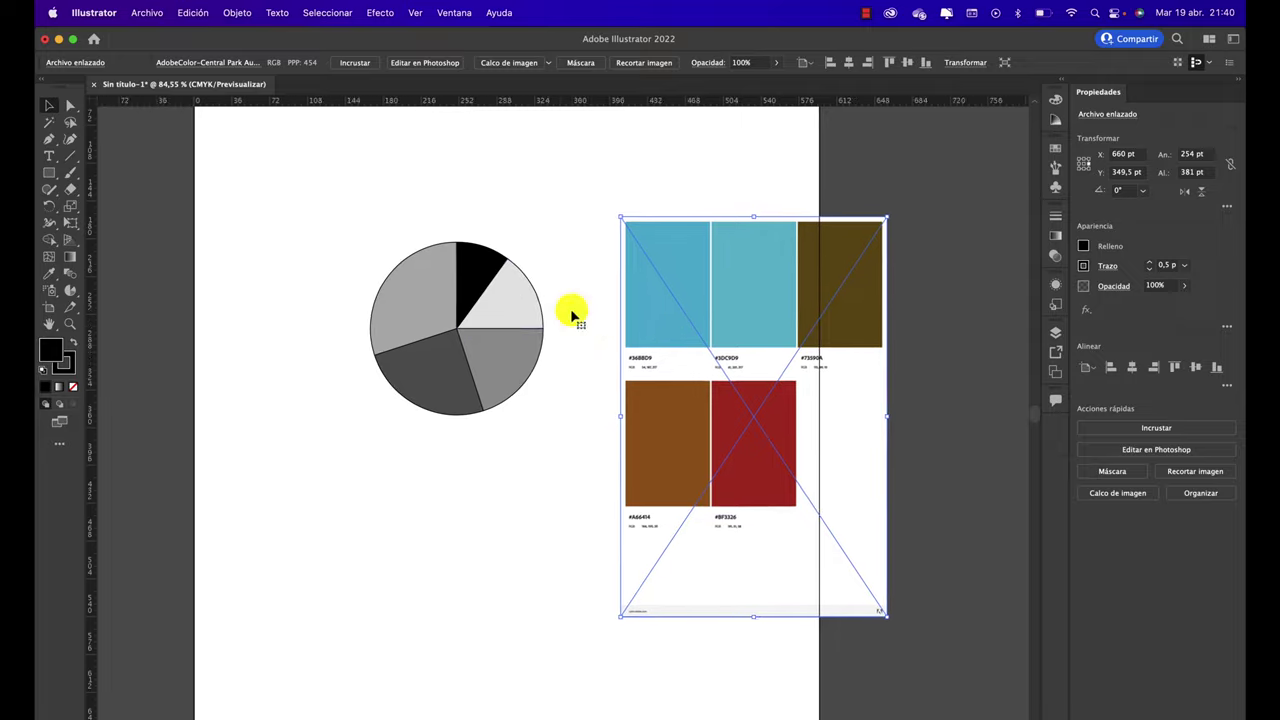
pyautogui.hscroll(-2, 572, 316)
pyautogui.moveTo(357, 223)
pyautogui.mouseDown()
pyautogui.moveTo(575, 427)
pyautogui.moveTo(455, 378)
pyautogui.mouseUp()
pyautogui.moveTo(743, 277); pyautogui.dragTo(664, 247)
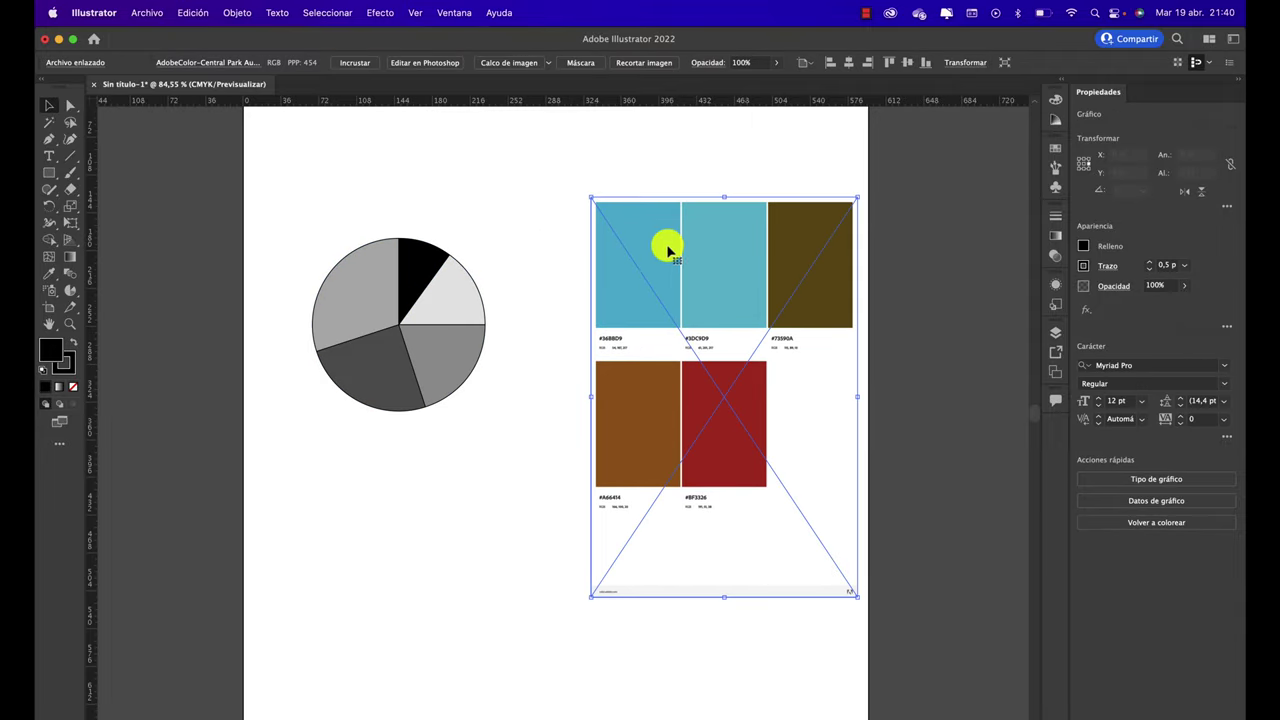
pyautogui.click(480, 352)
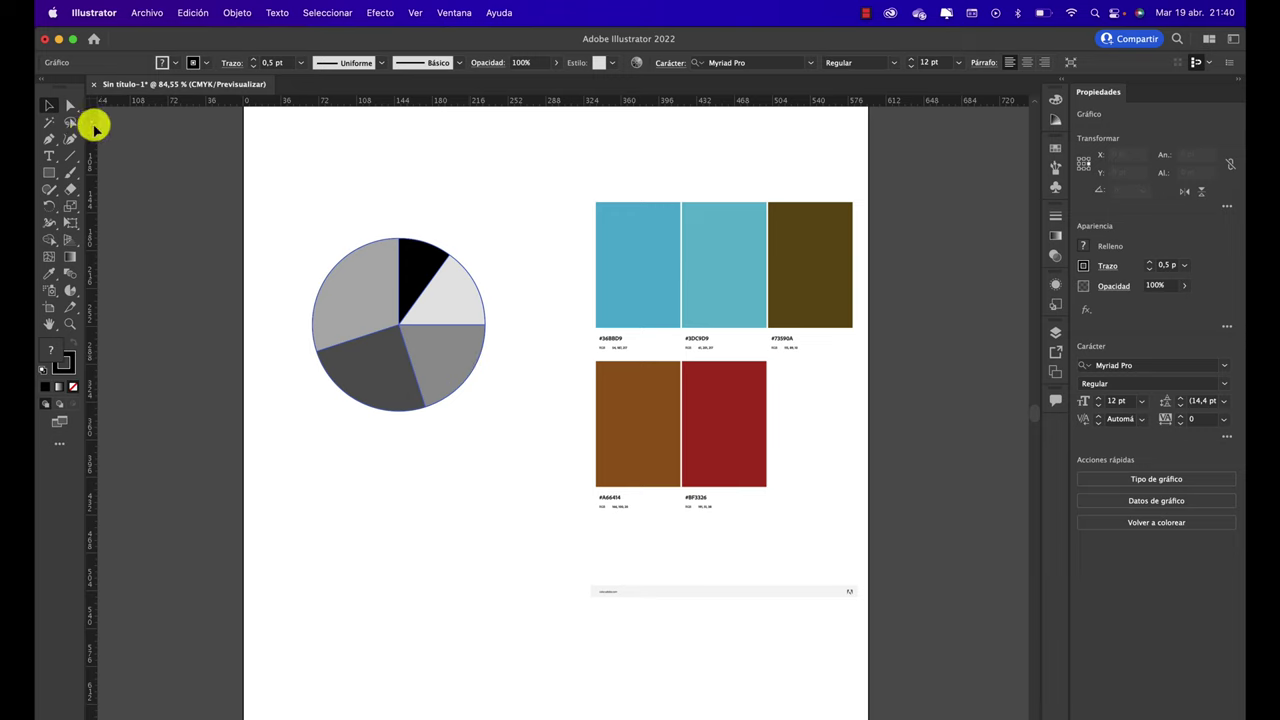
# Step: Ungroup the pie graph with Objeto > Desagrupar, accepting the graph-conversion warning
pyautogui.click(284, 199)
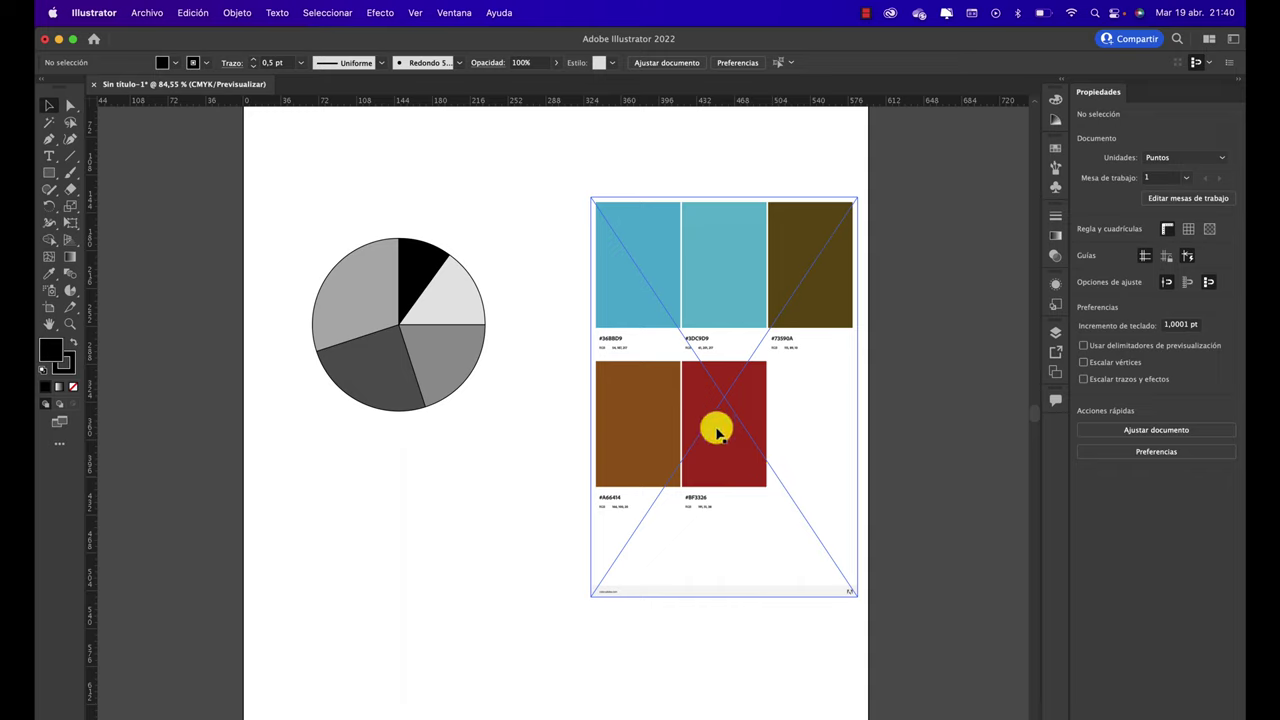
pyautogui.click(440, 378)
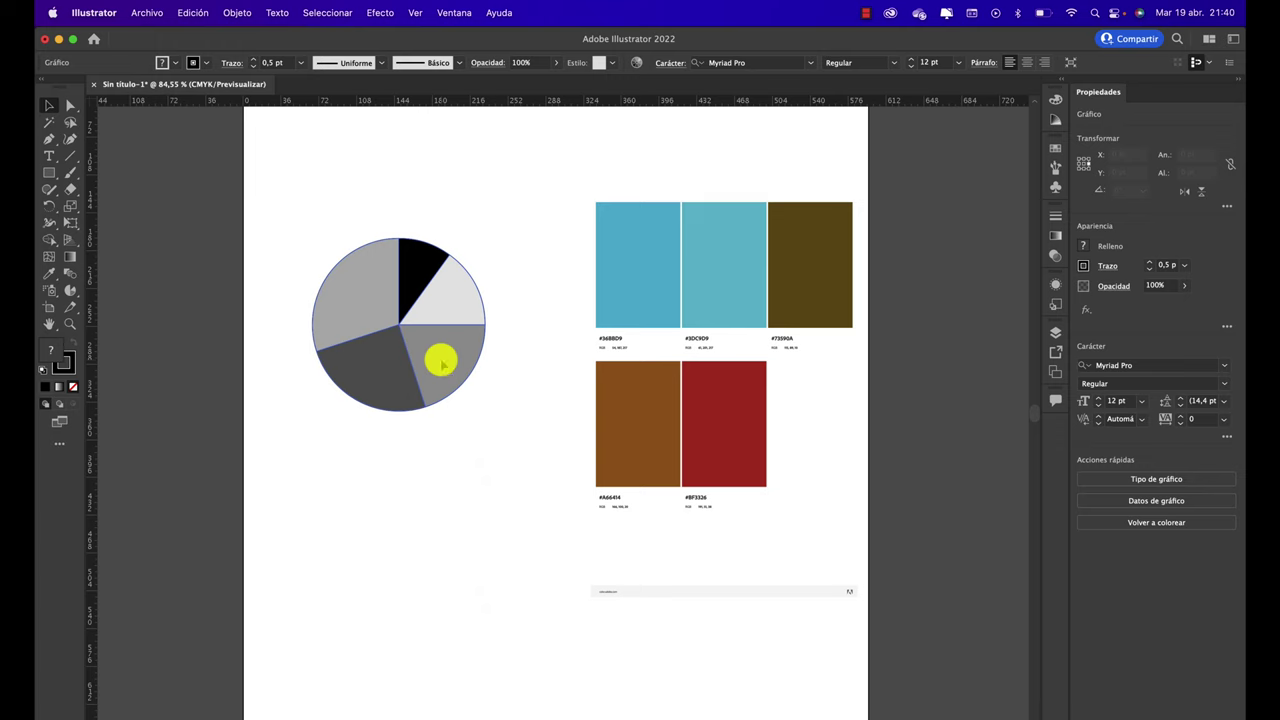
pyautogui.doubleClick(442, 366)
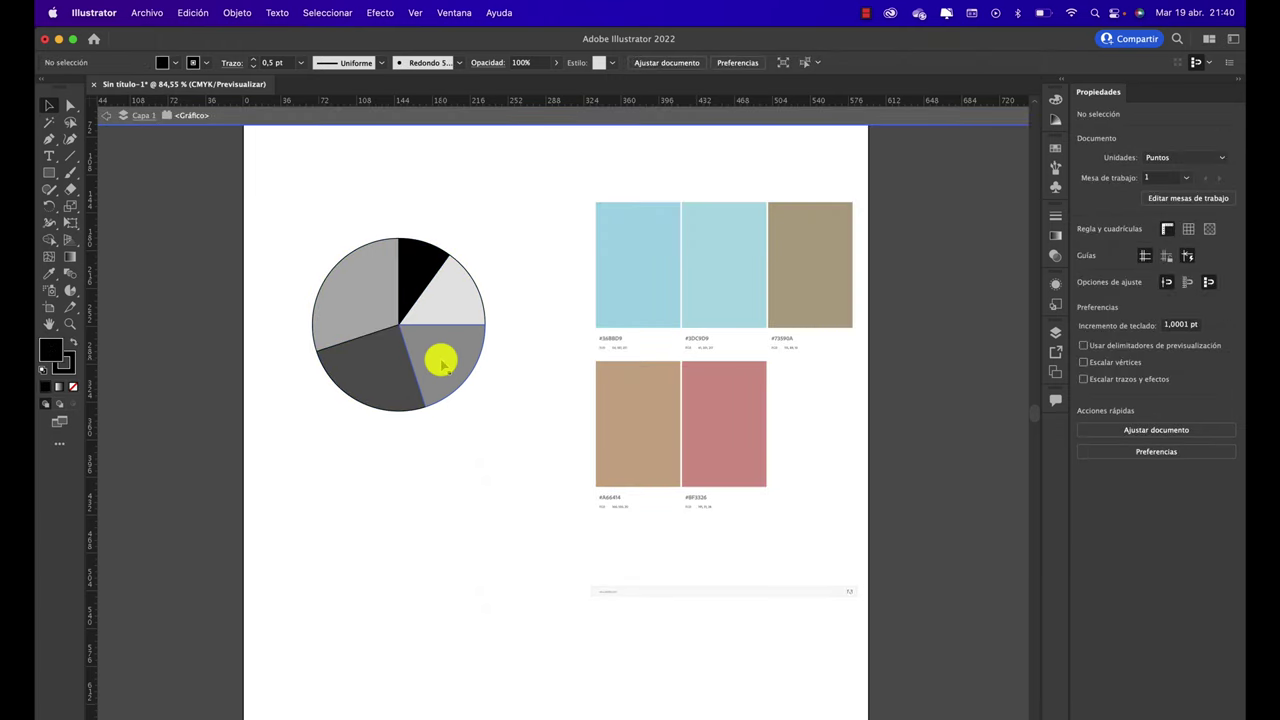
pyautogui.click(441, 362)
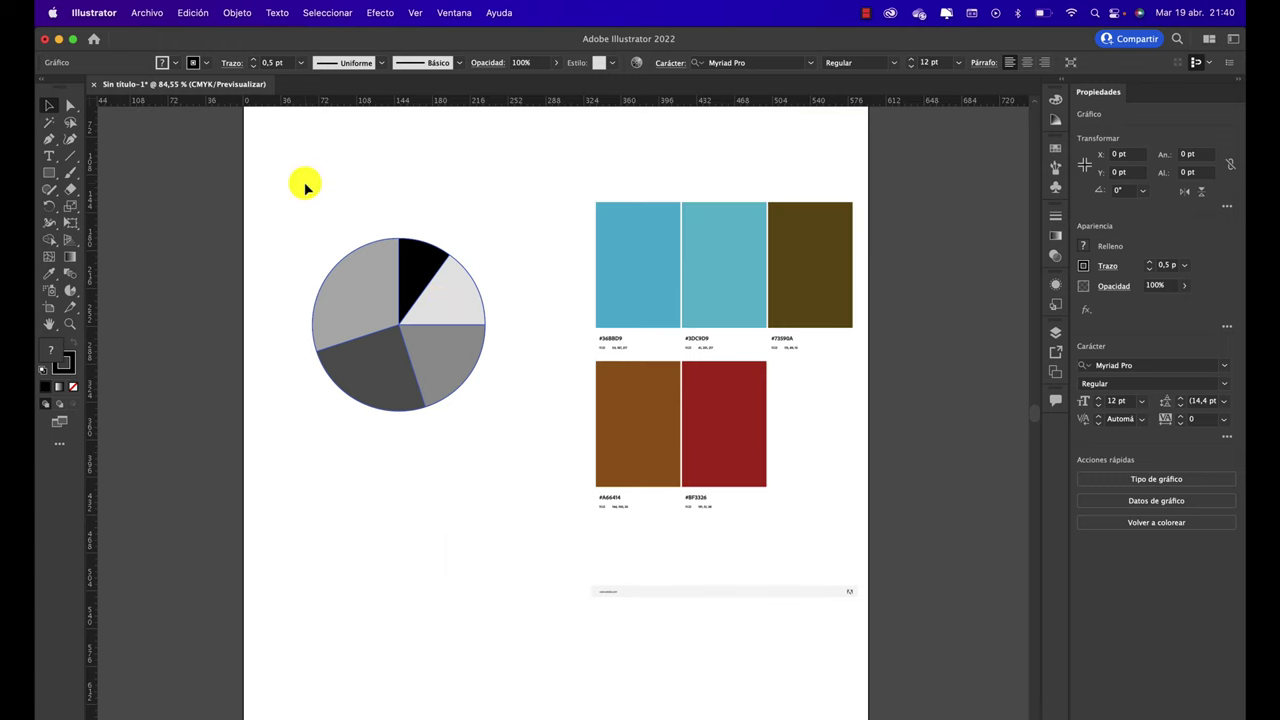
pyautogui.click(334, 212)
pyautogui.click(365, 307)
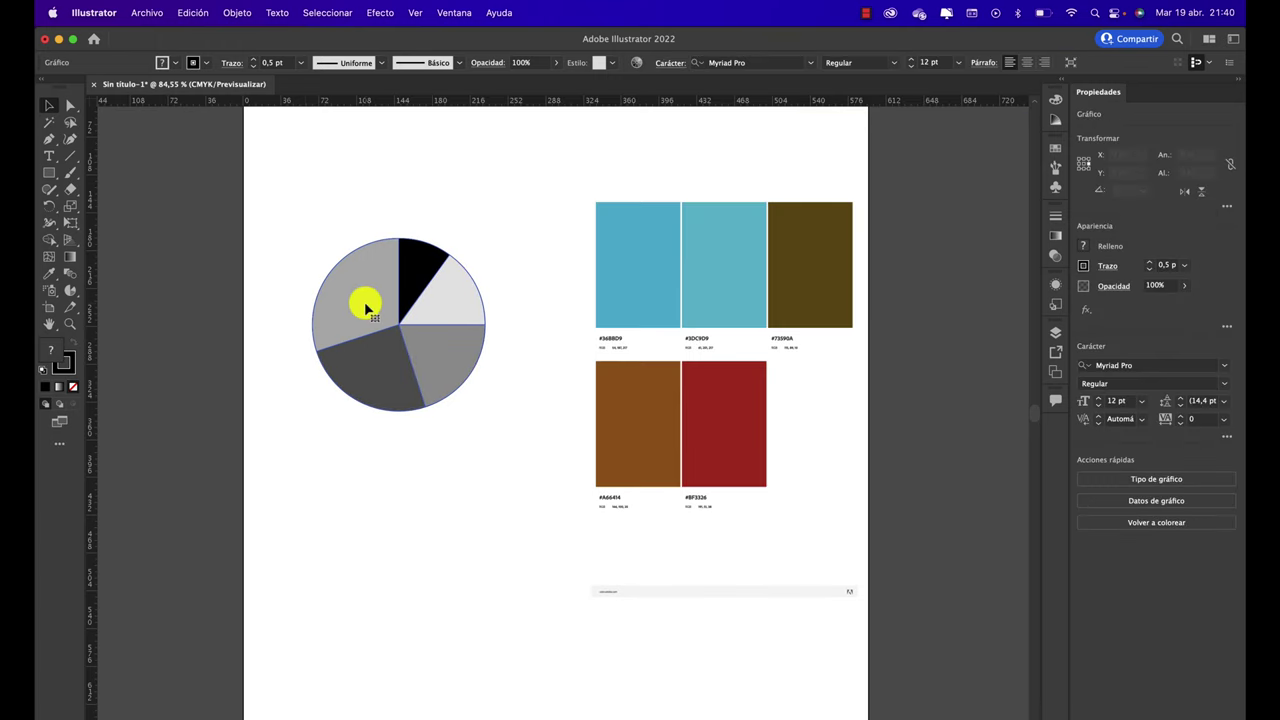
pyautogui.click(238, 13)
pyautogui.click(253, 107)
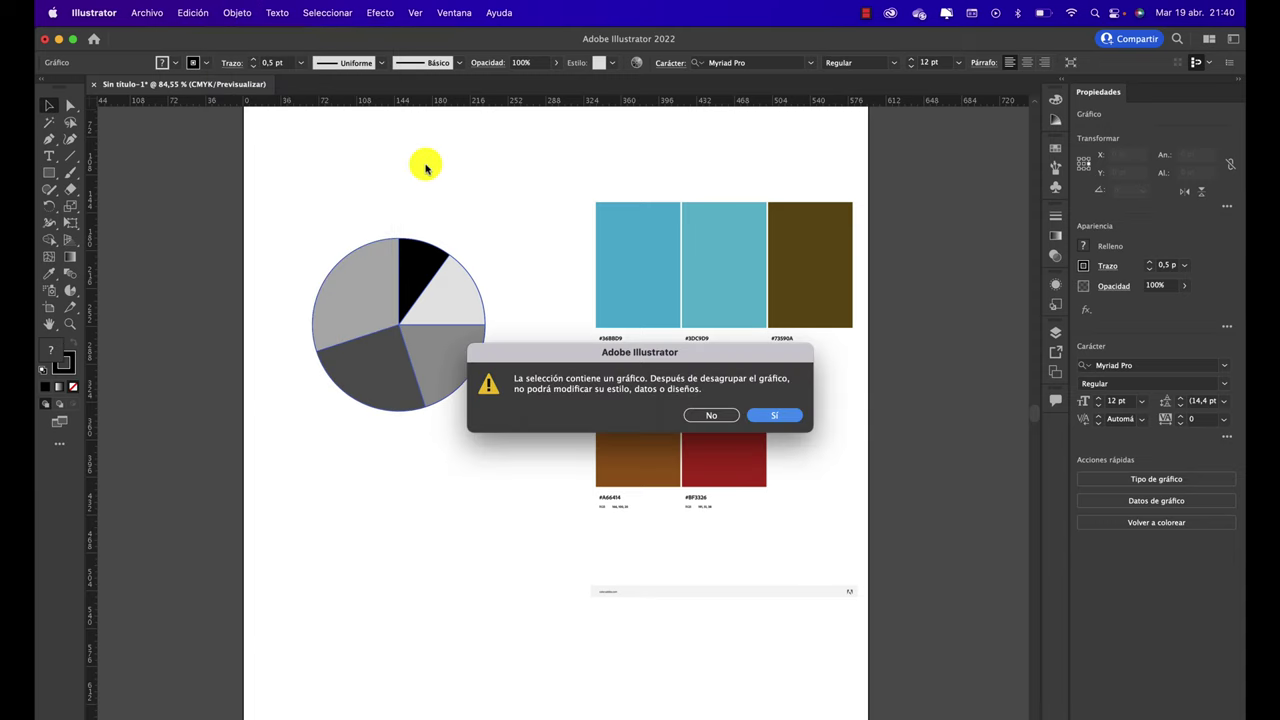
pyautogui.click(775, 415)
# Step: Ungroup the resulting pie group again so individual slices select separately
pyautogui.click(529, 272)
pyautogui.click(452, 298)
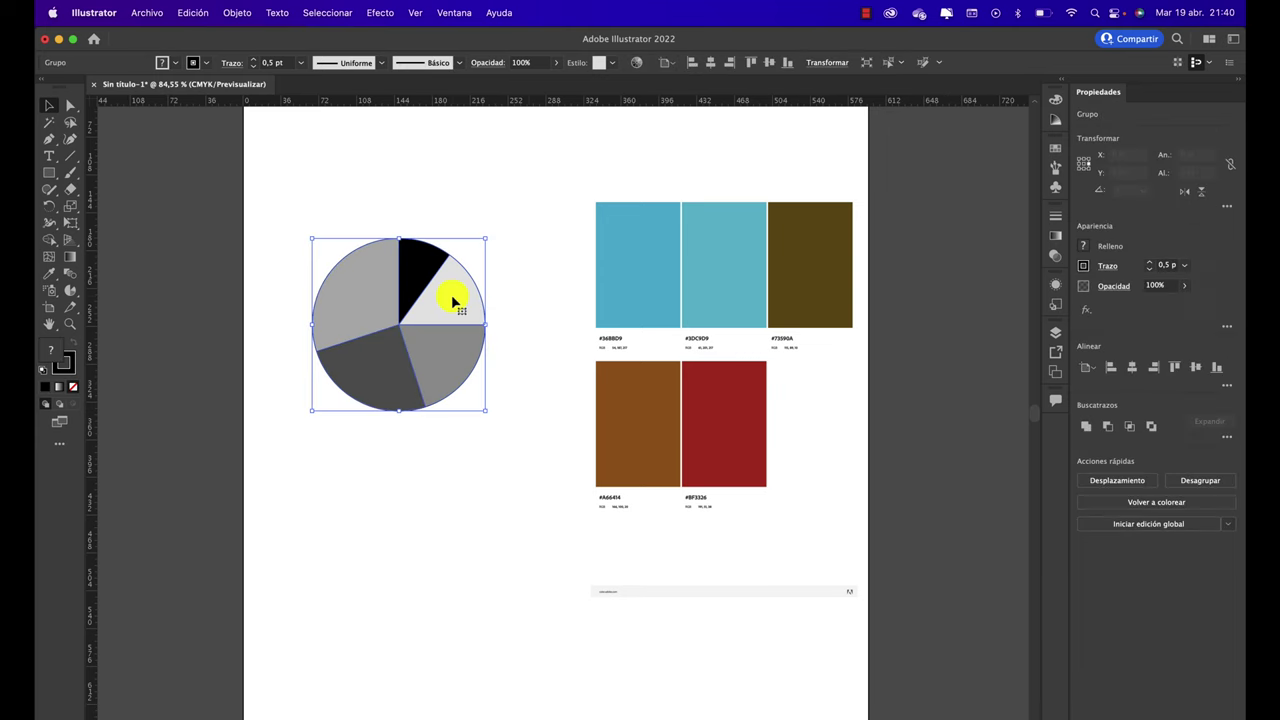
pyautogui.doubleClick(452, 298)
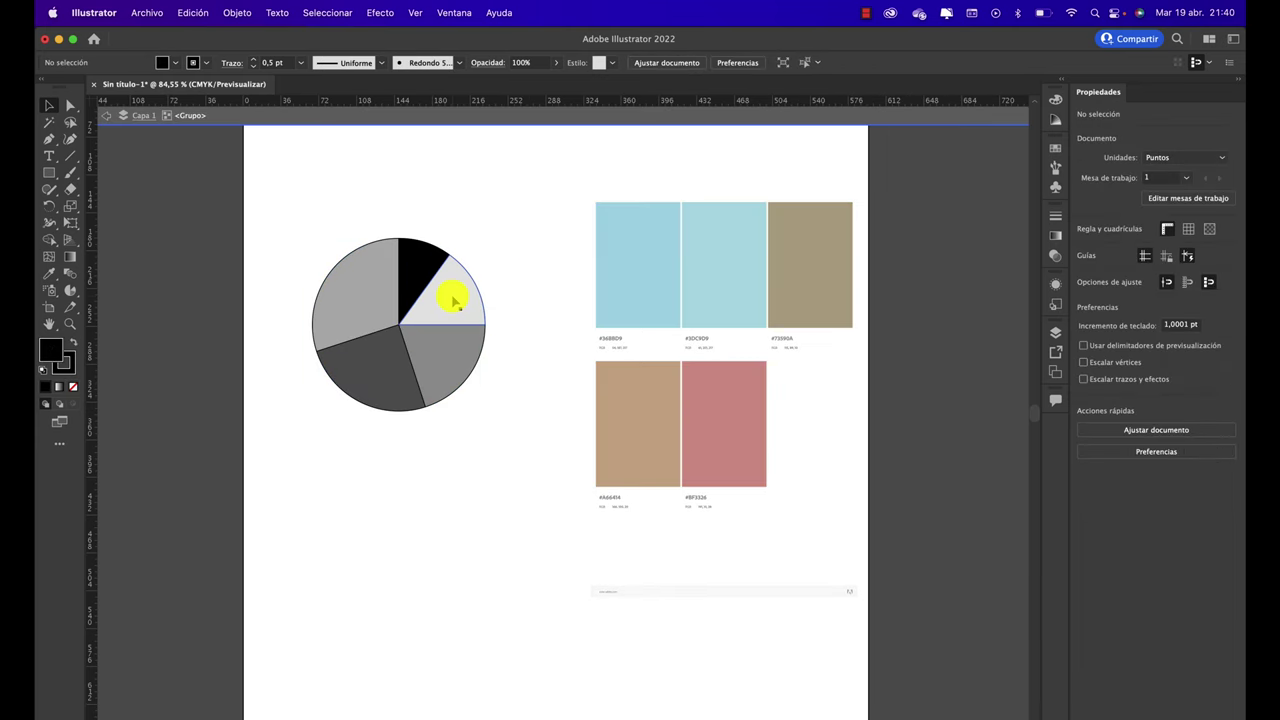
pyautogui.doubleClick(659, 262)
pyautogui.click(500, 288)
pyautogui.click(423, 277)
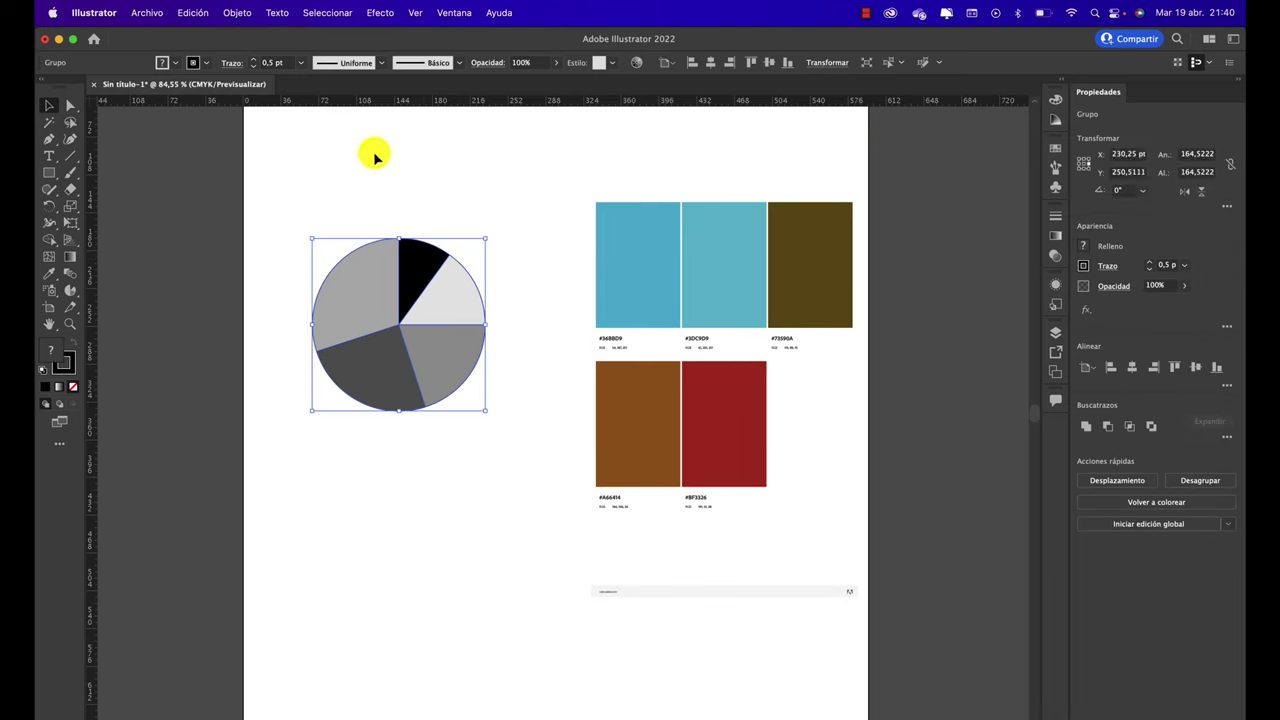
pyautogui.click(236, 12)
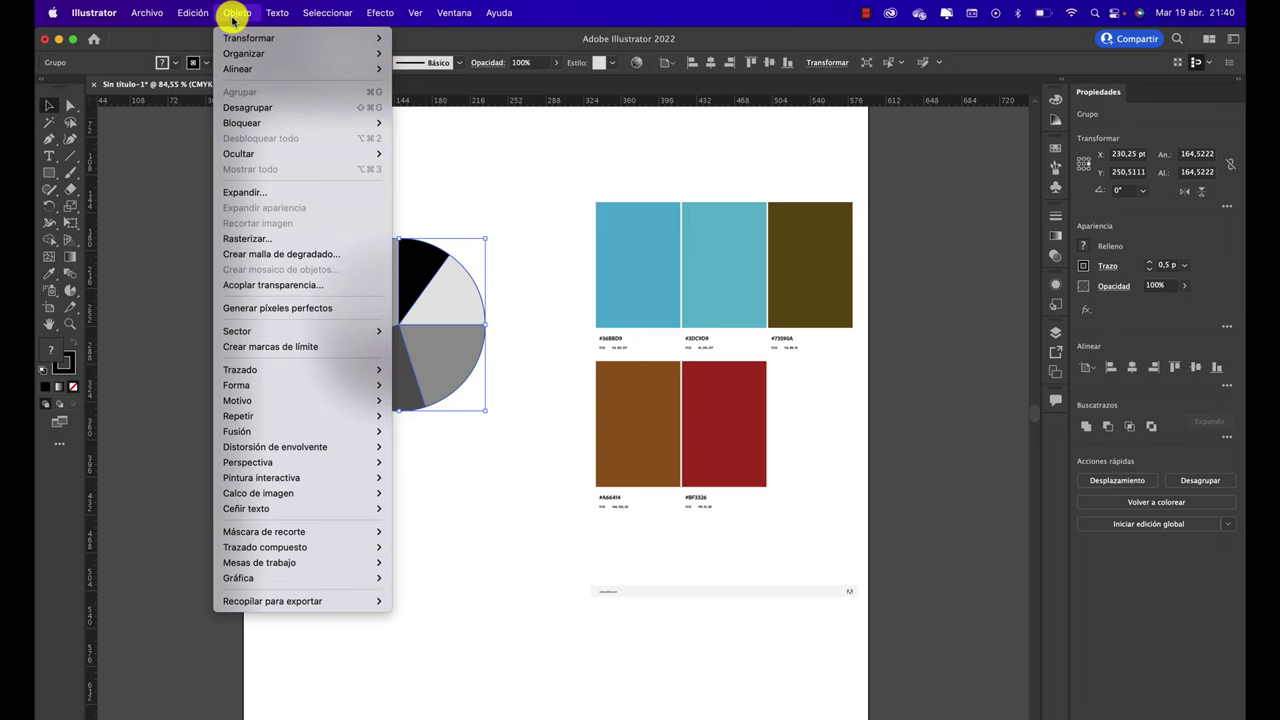
pyautogui.click(234, 107)
pyautogui.click(381, 147)
# Step: Fill the upper-left grey slice with the palette's first blue using the Eyedropper
pyautogui.click(471, 309)
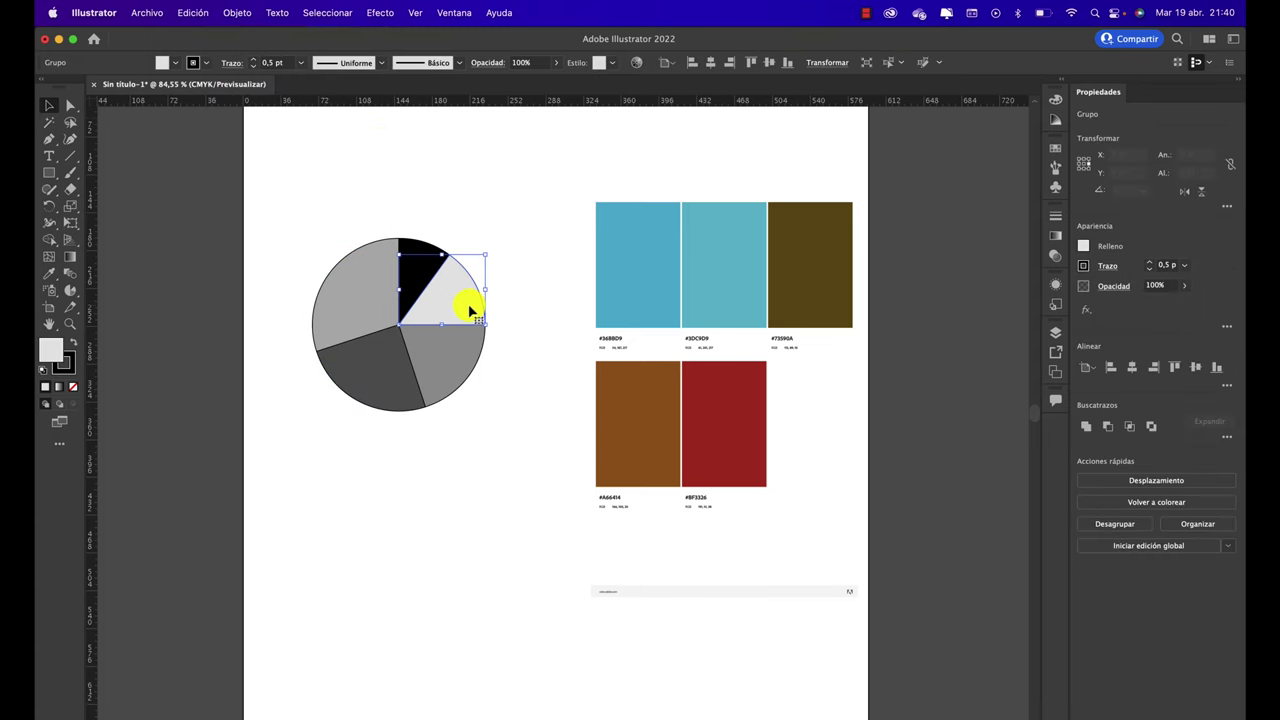
pyautogui.click(366, 286)
pyautogui.click(376, 396)
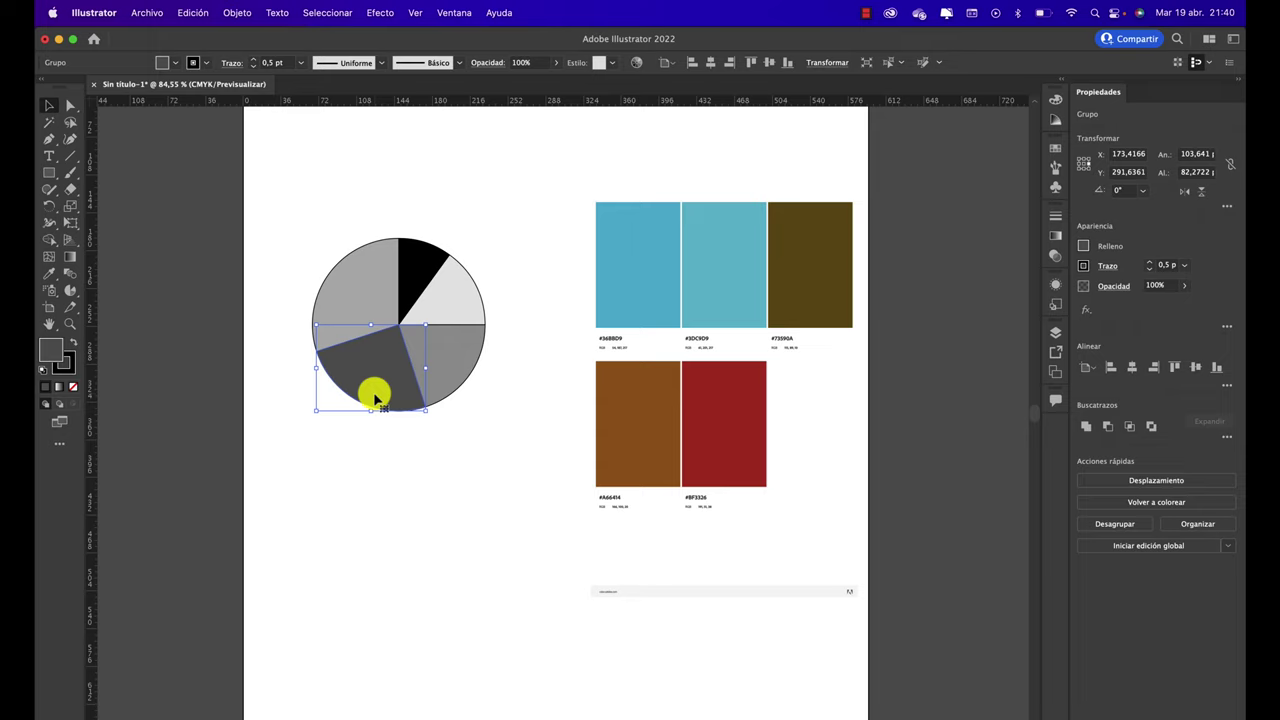
pyautogui.click(368, 292)
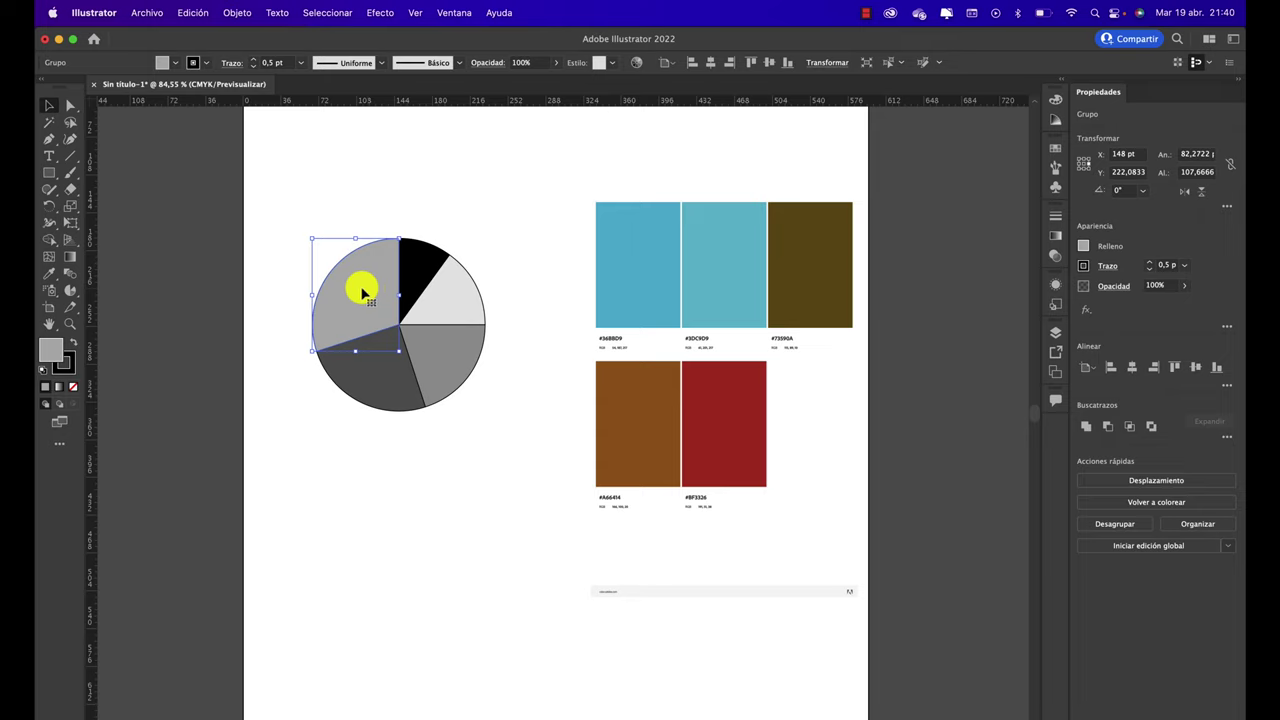
pyautogui.click(49, 272)
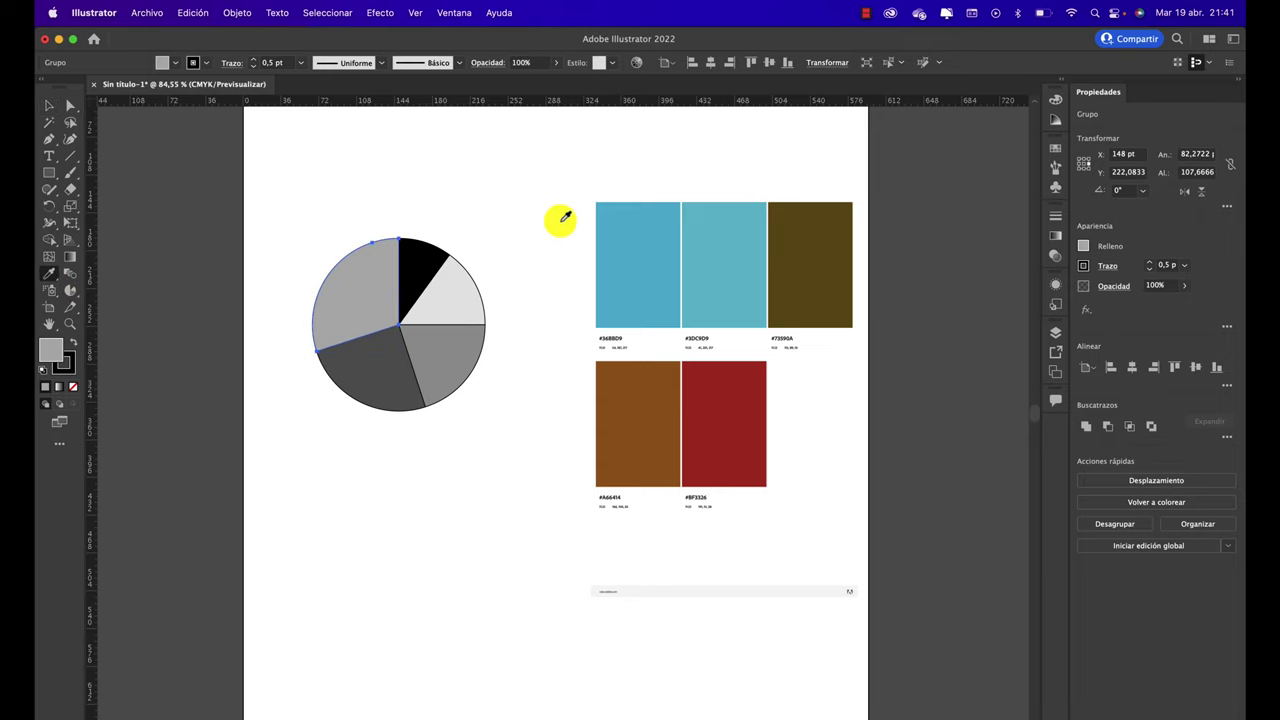
pyautogui.click(620, 229)
pyautogui.click(52, 105)
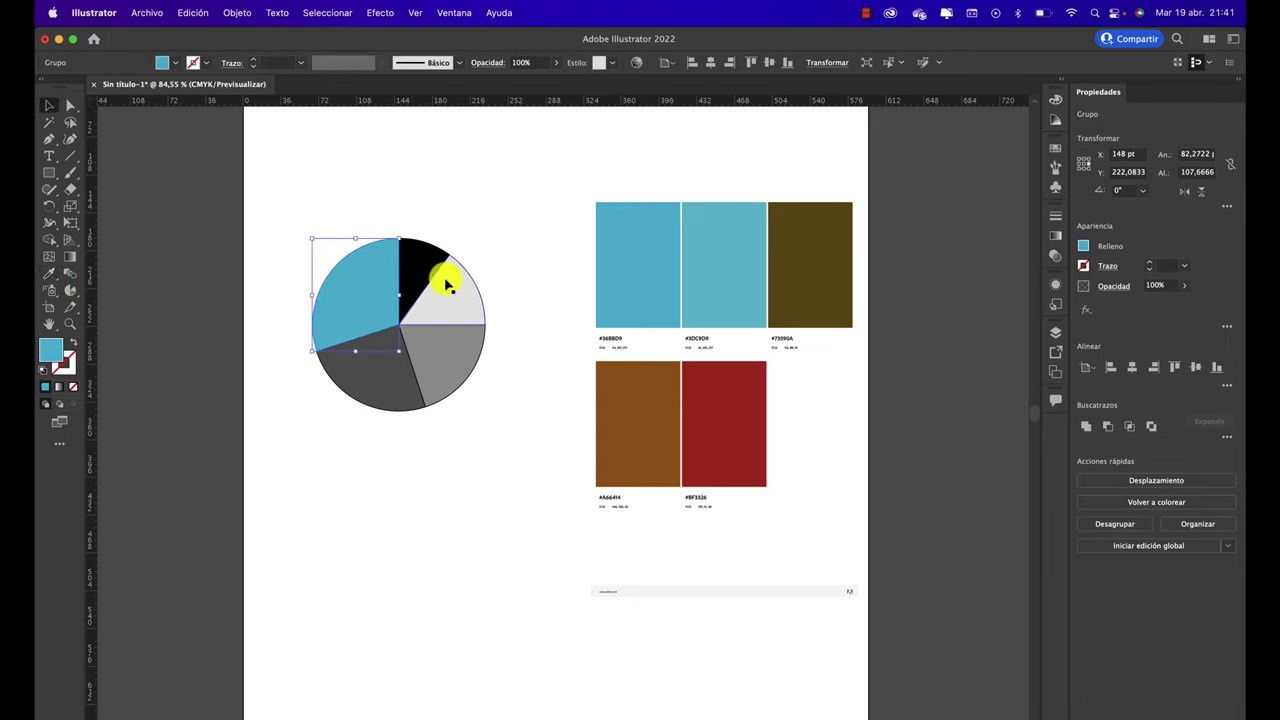
# Step: Eyedrop the light-blue swatch onto the black slice and olive onto the light-grey slice
pyautogui.click(423, 255)
pyautogui.click(52, 279)
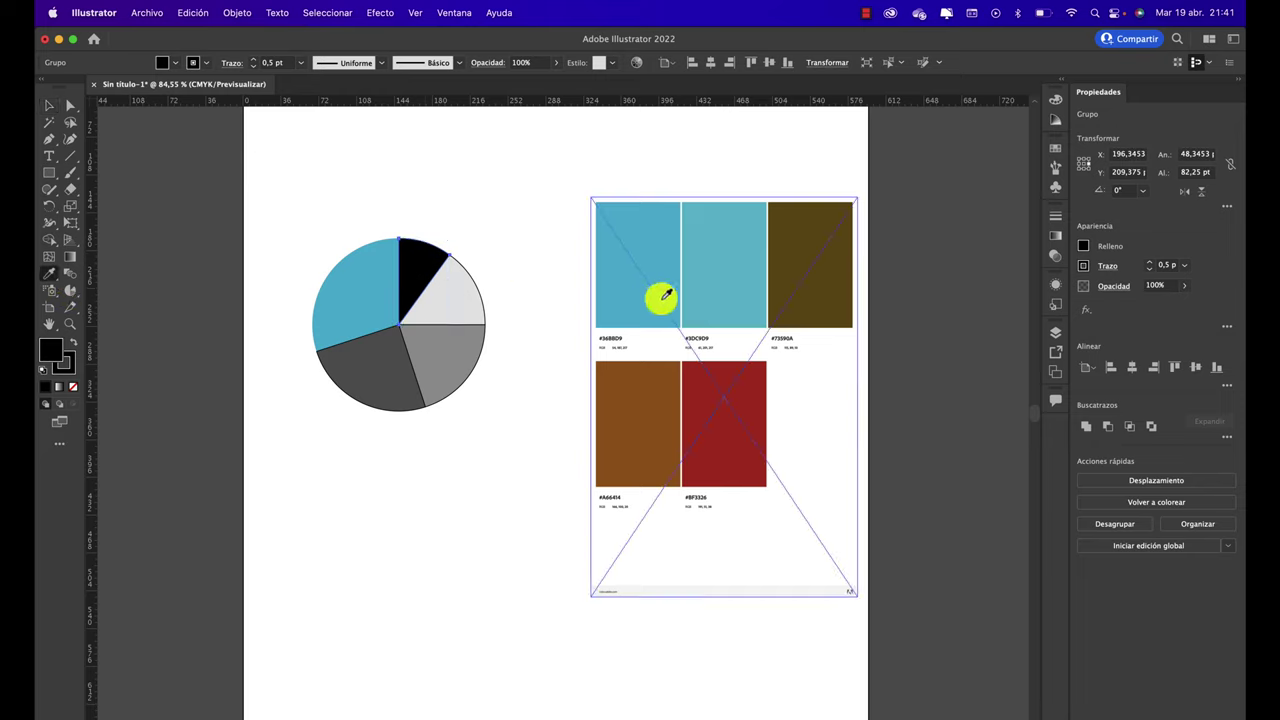
pyautogui.click(711, 271)
pyautogui.click(50, 105)
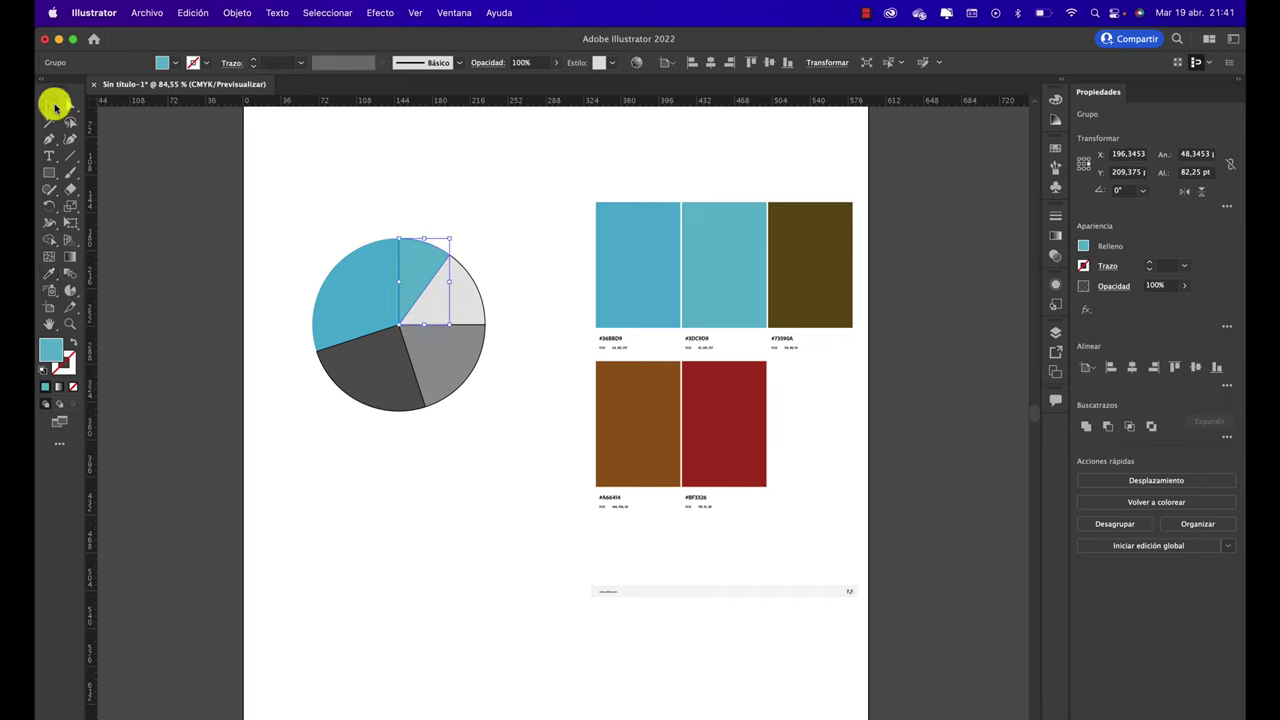
pyautogui.click(466, 296)
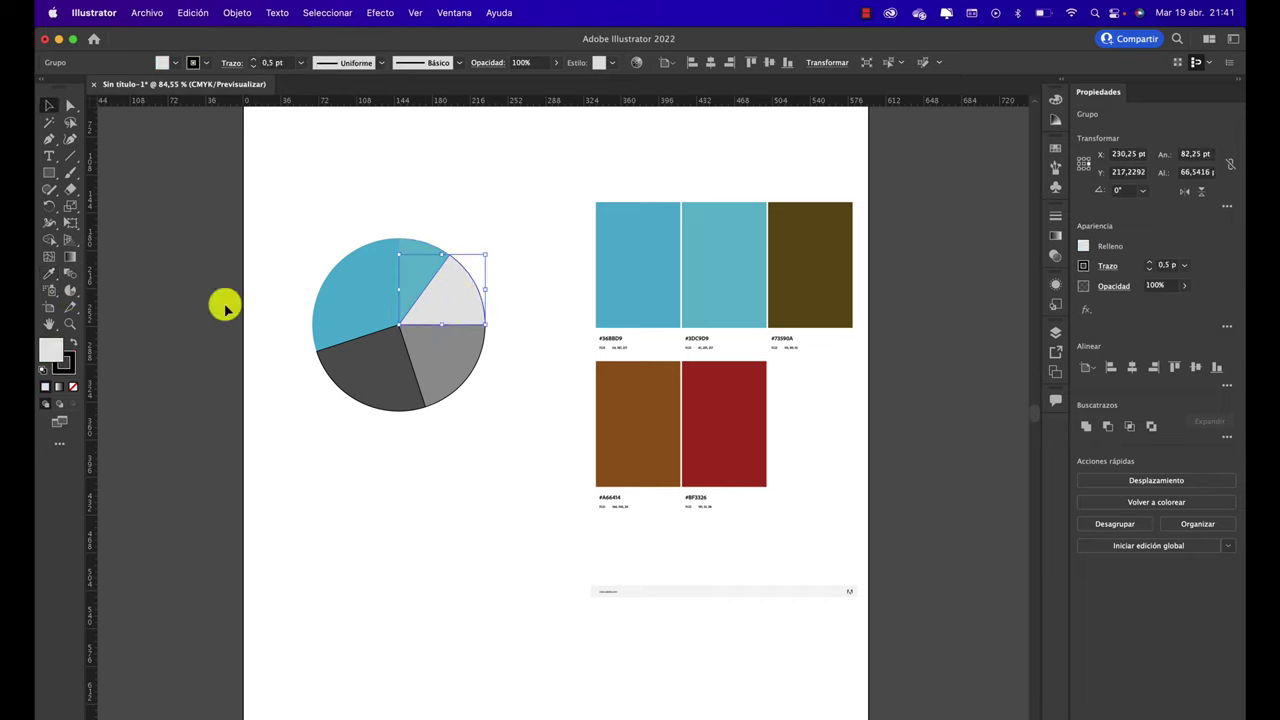
pyautogui.click(53, 273)
pyautogui.click(785, 235)
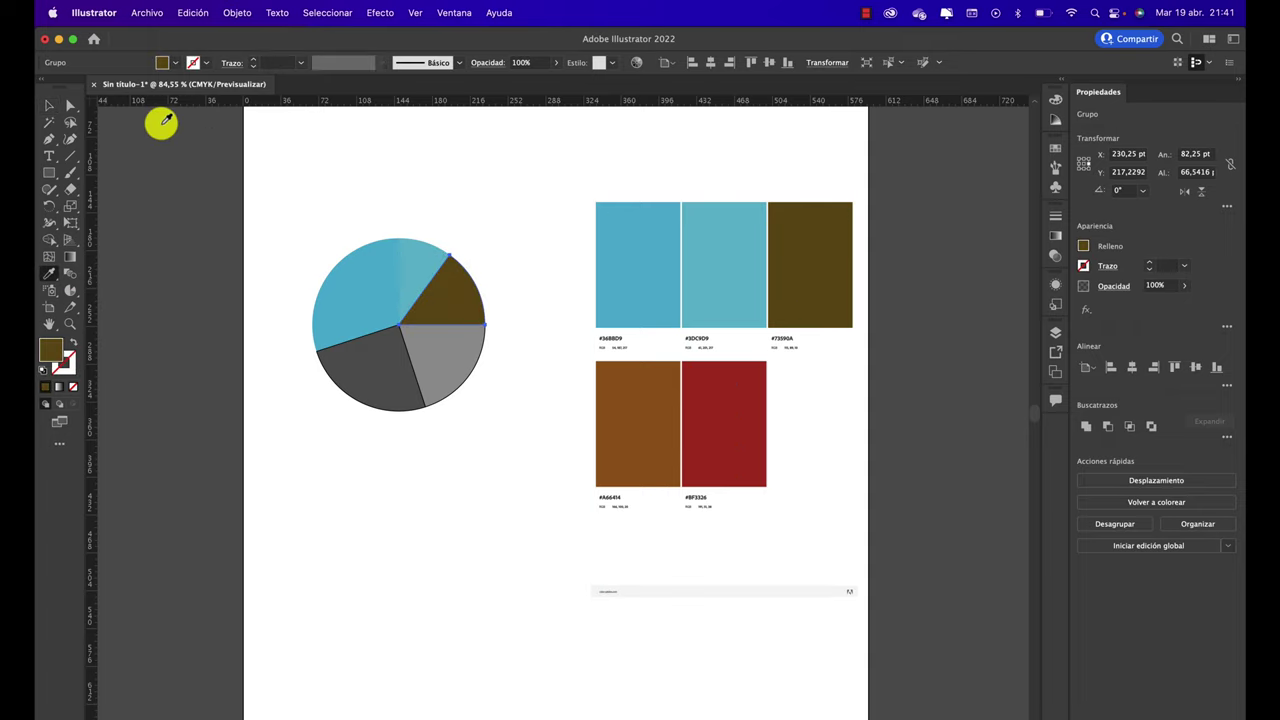
pyautogui.click(50, 105)
# Step: Fill the lower-right grey slice with the palette's red swatch
pyautogui.click(437, 346)
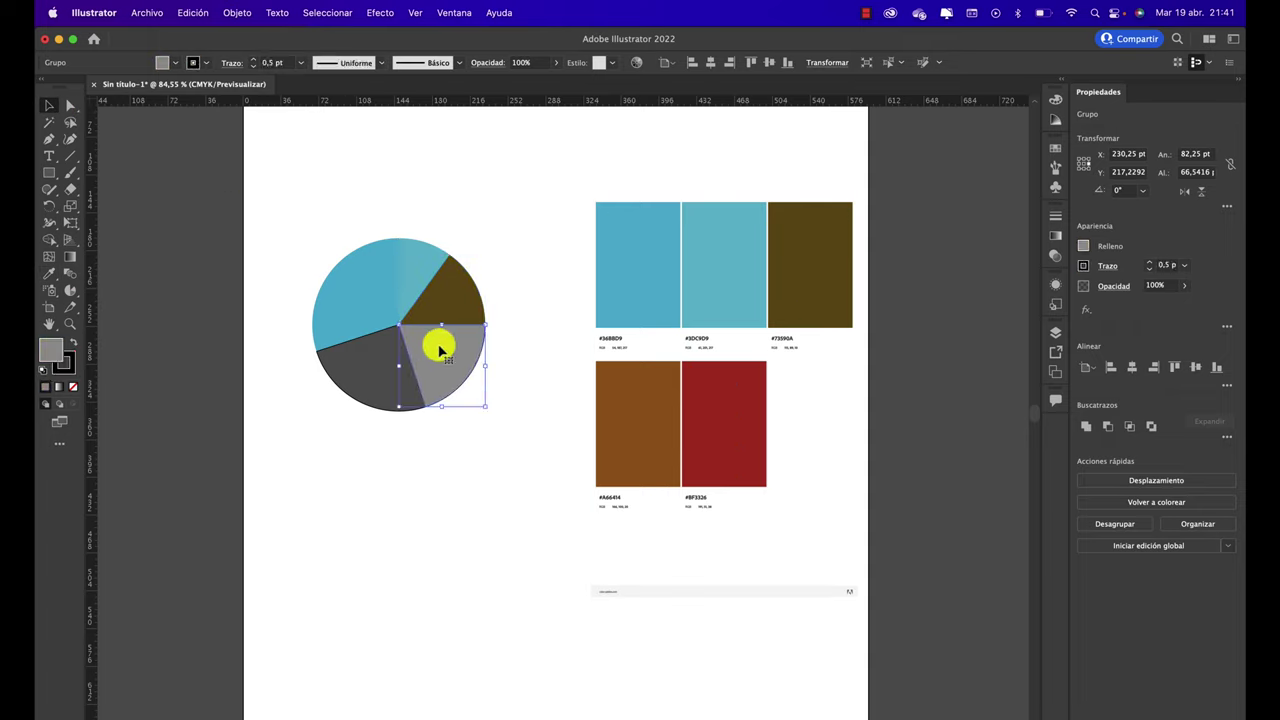
pyautogui.click(49, 273)
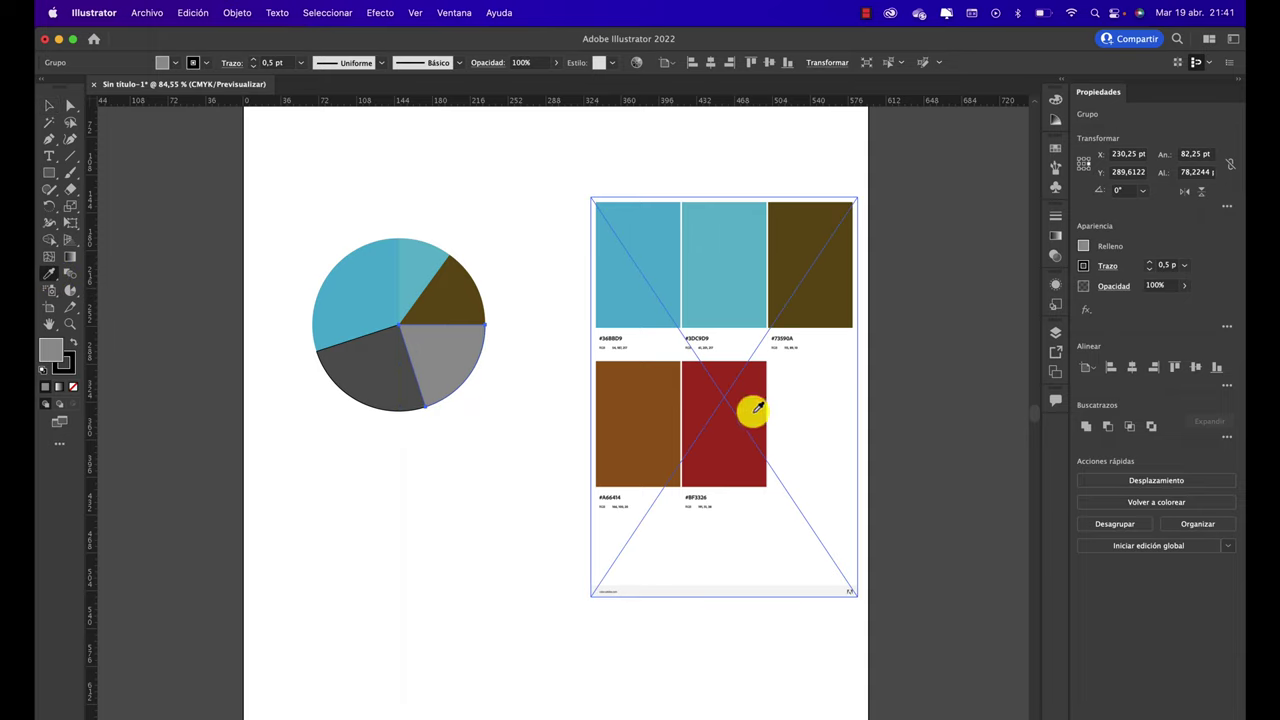
pyautogui.click(750, 410)
pyautogui.click(50, 105)
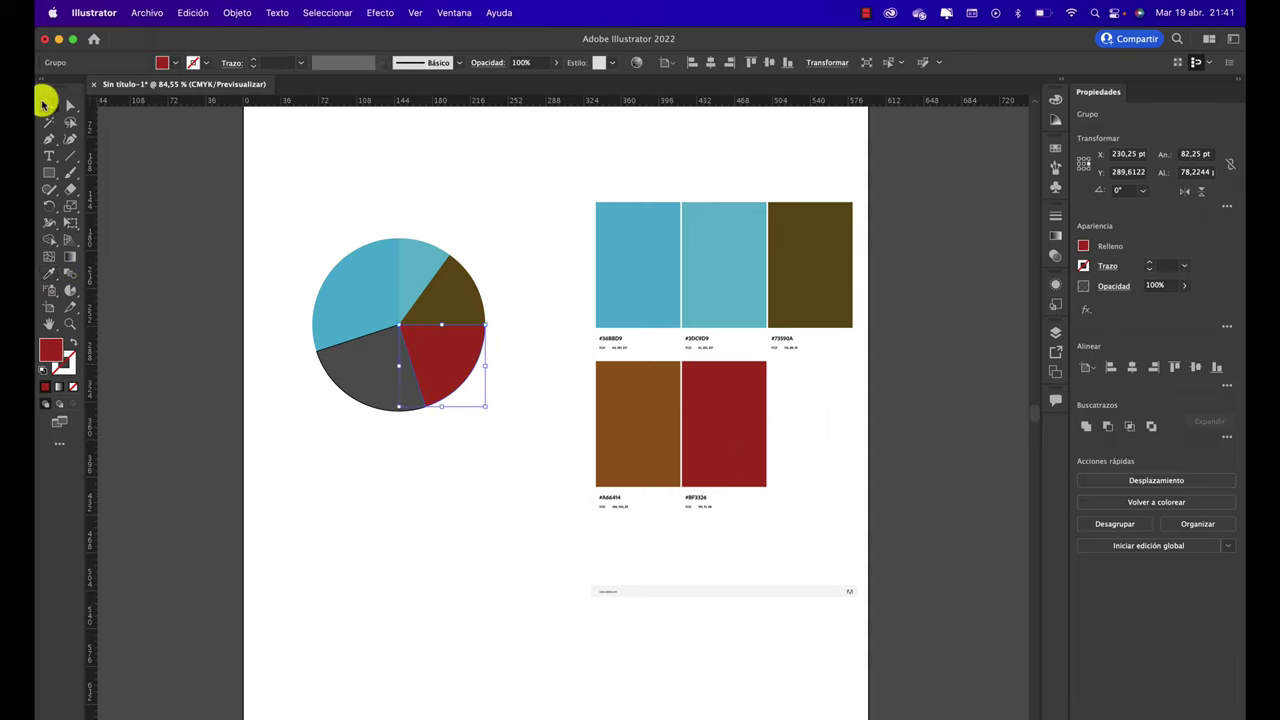
# Step: Fill the bottom slice with the brown swatch, deselect, and nudge the palette image right
pyautogui.click(361, 366)
pyautogui.click(50, 272)
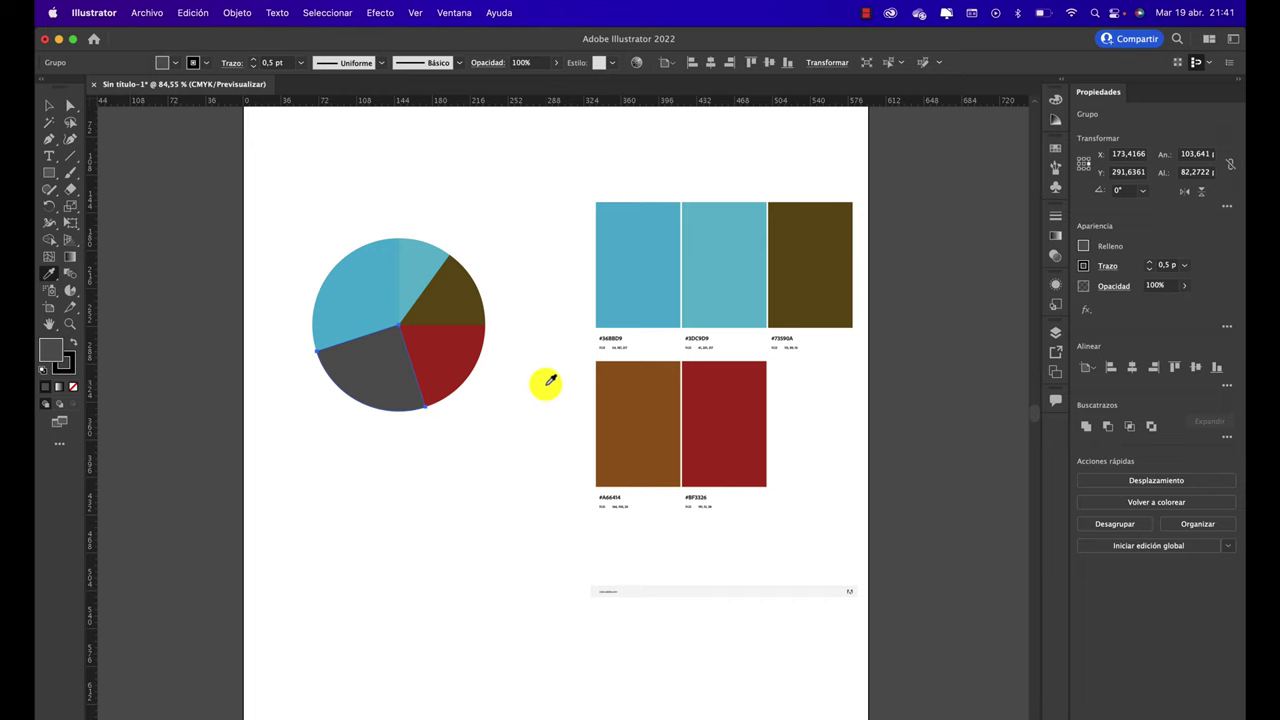
pyautogui.click(637, 424)
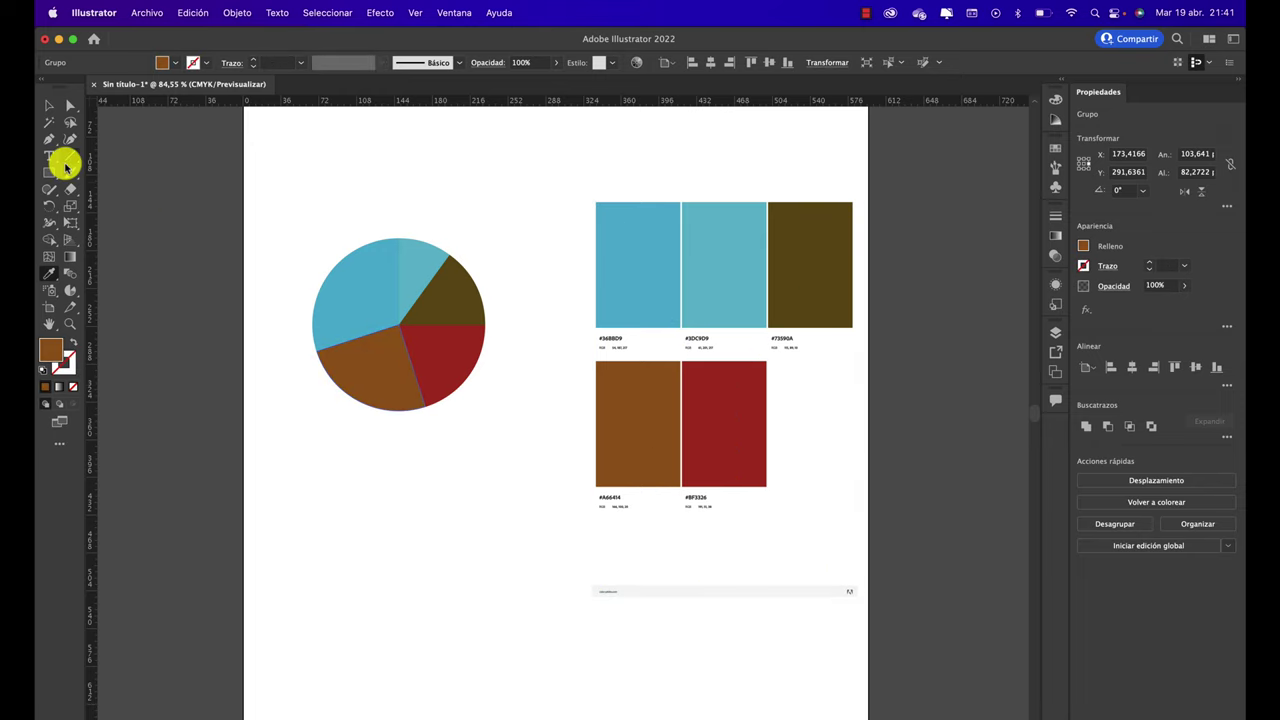
pyautogui.click(49, 108)
pyautogui.click(342, 140)
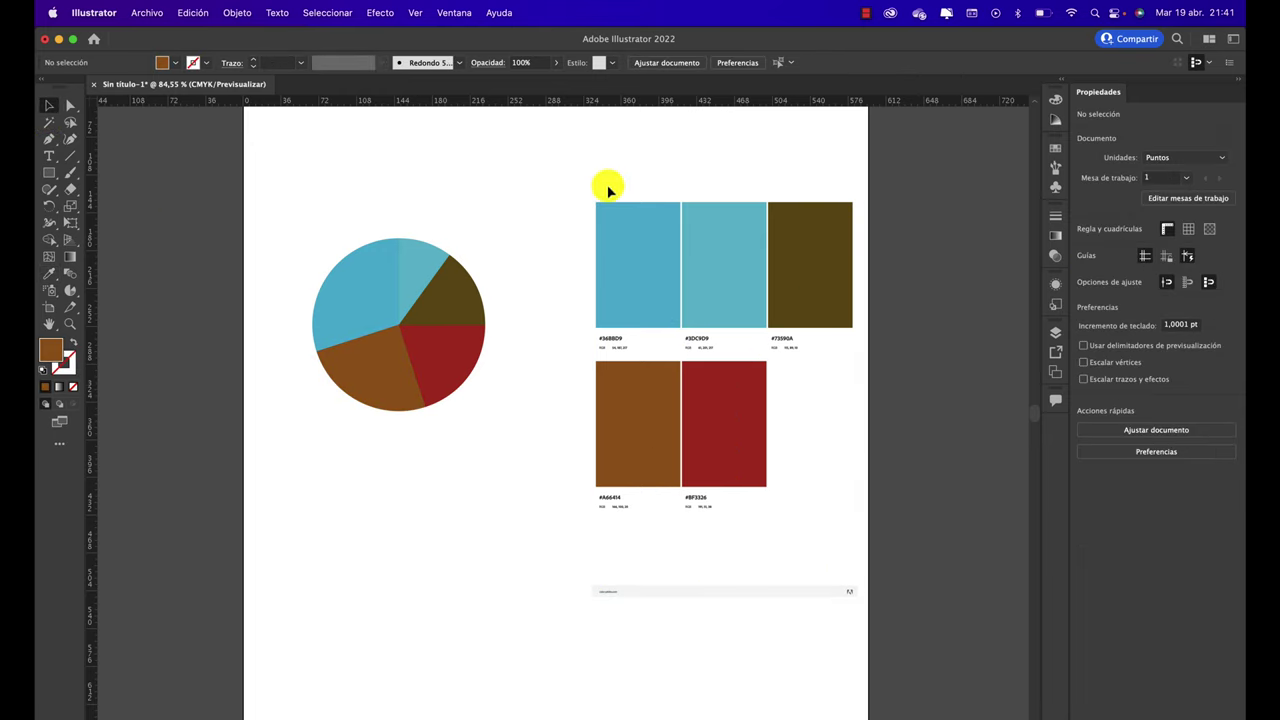
pyautogui.moveTo(620, 260)
pyautogui.mouseDown()
pyautogui.moveTo(648, 223)
pyautogui.moveTo(737, 249)
pyautogui.mouseUp()
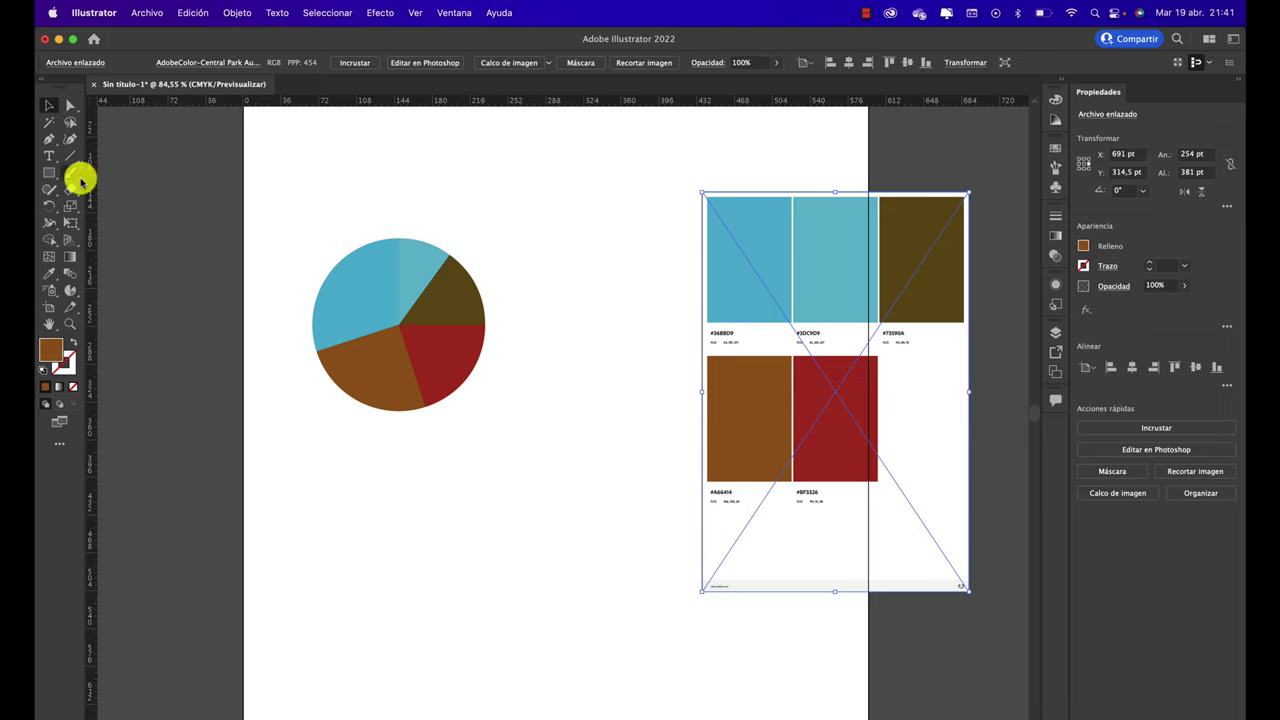
# Step: Draw a white-filled circle centred on the pie chart to turn it into a donut ring
pyautogui.click(57, 177)
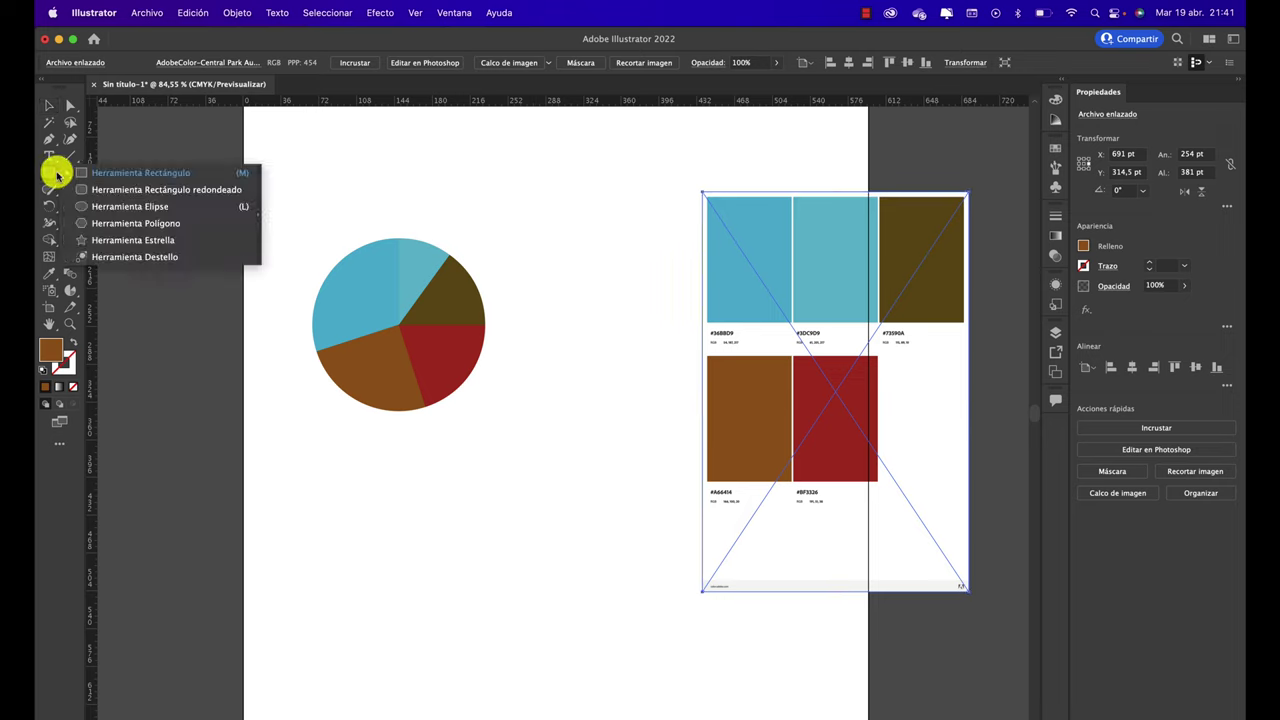
pyautogui.click(137, 209)
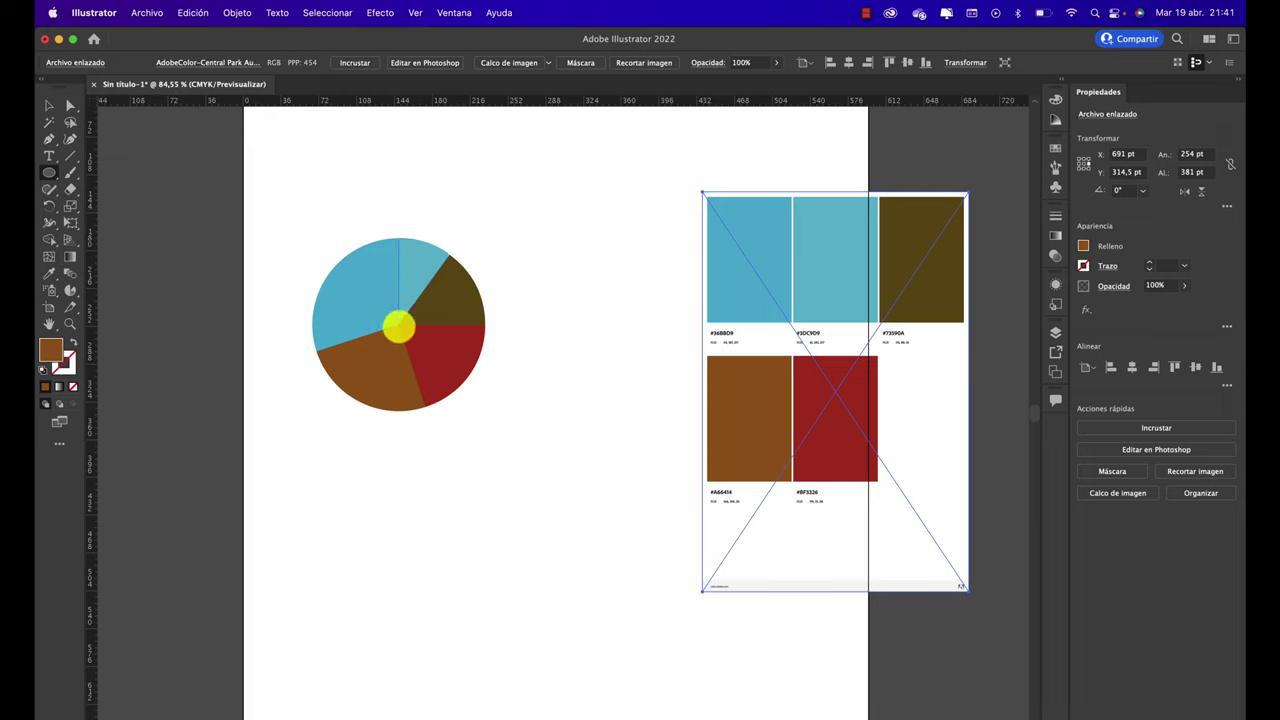
pyautogui.moveTo(398, 326); pyautogui.dragTo(455, 381)
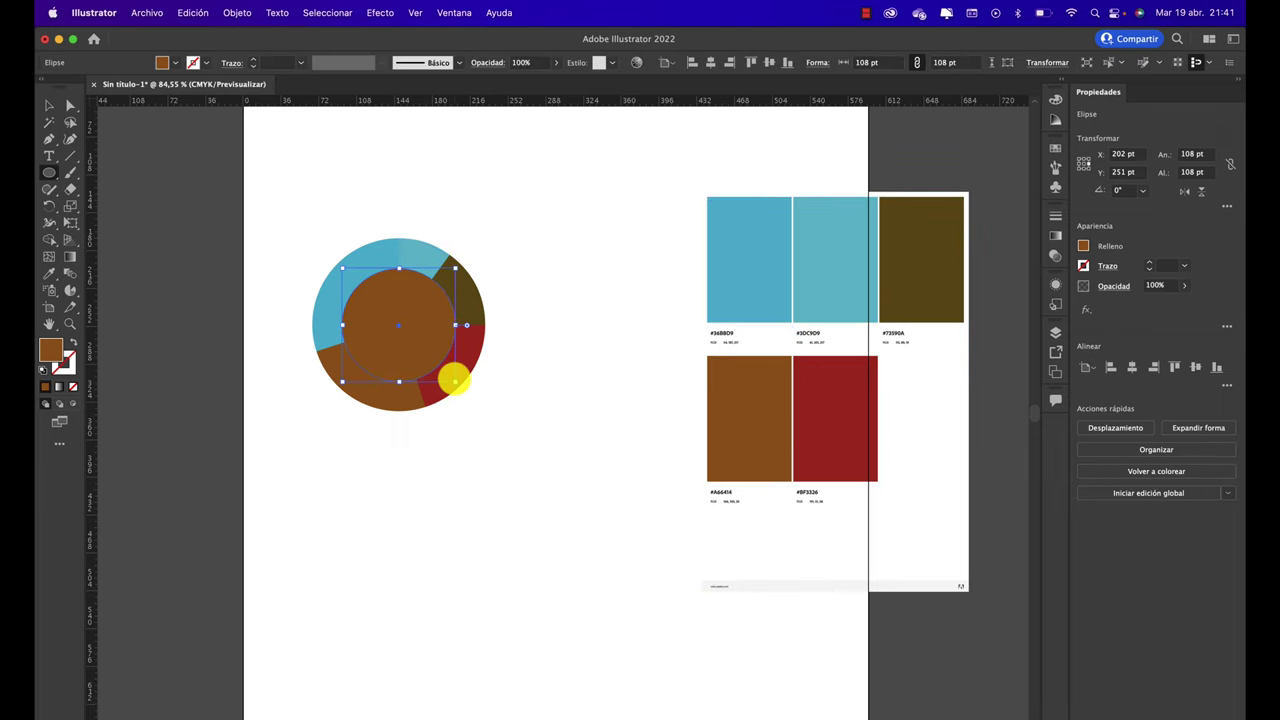
pyautogui.click(49, 106)
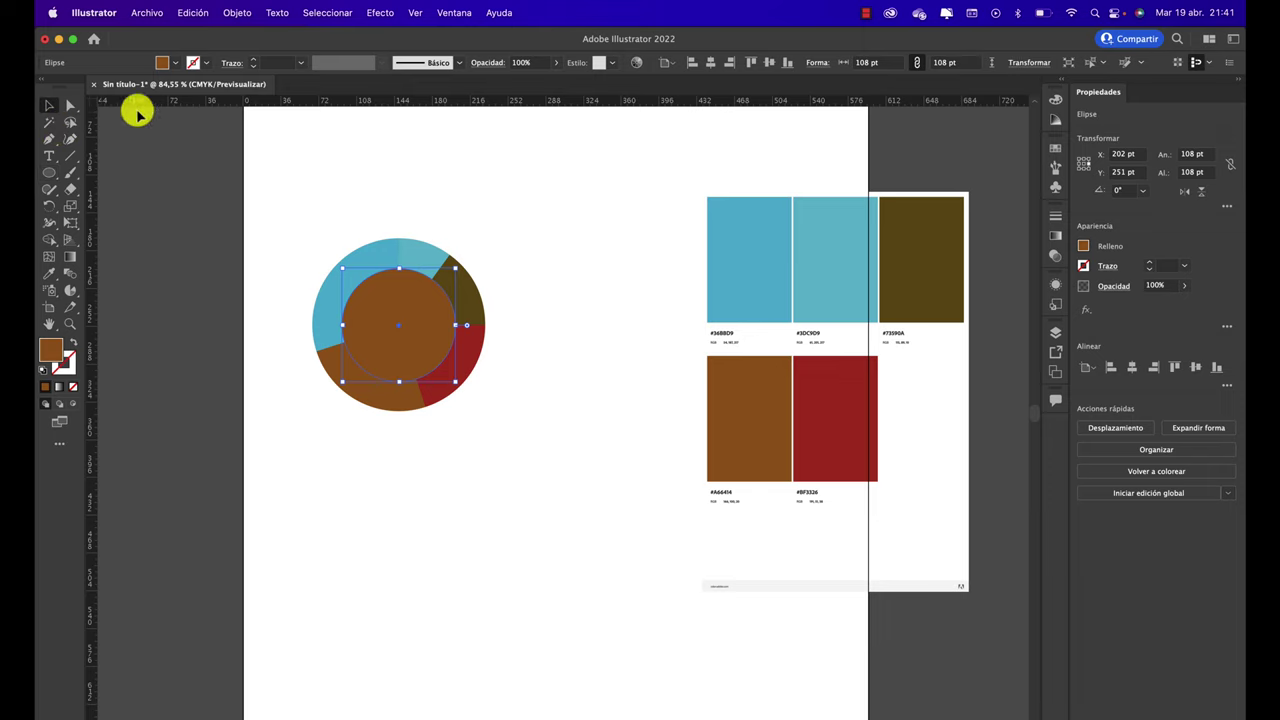
pyautogui.click(175, 62)
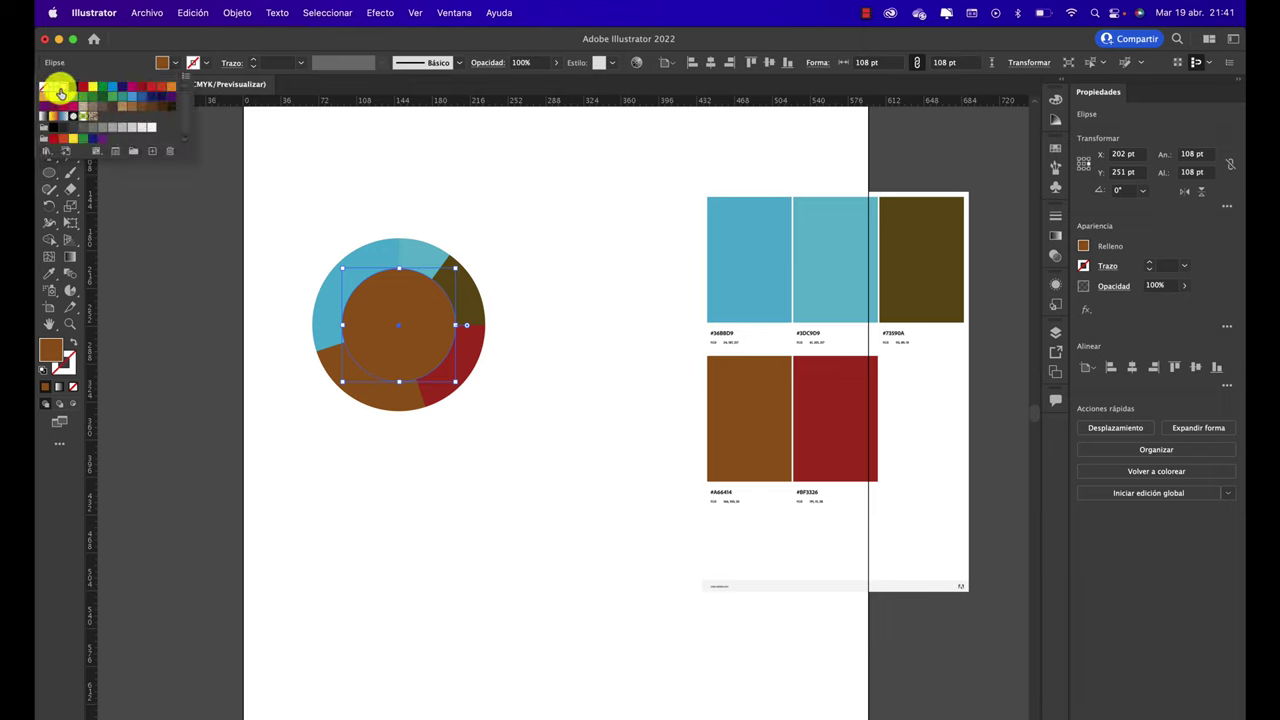
pyautogui.click(60, 92)
pyautogui.click(306, 174)
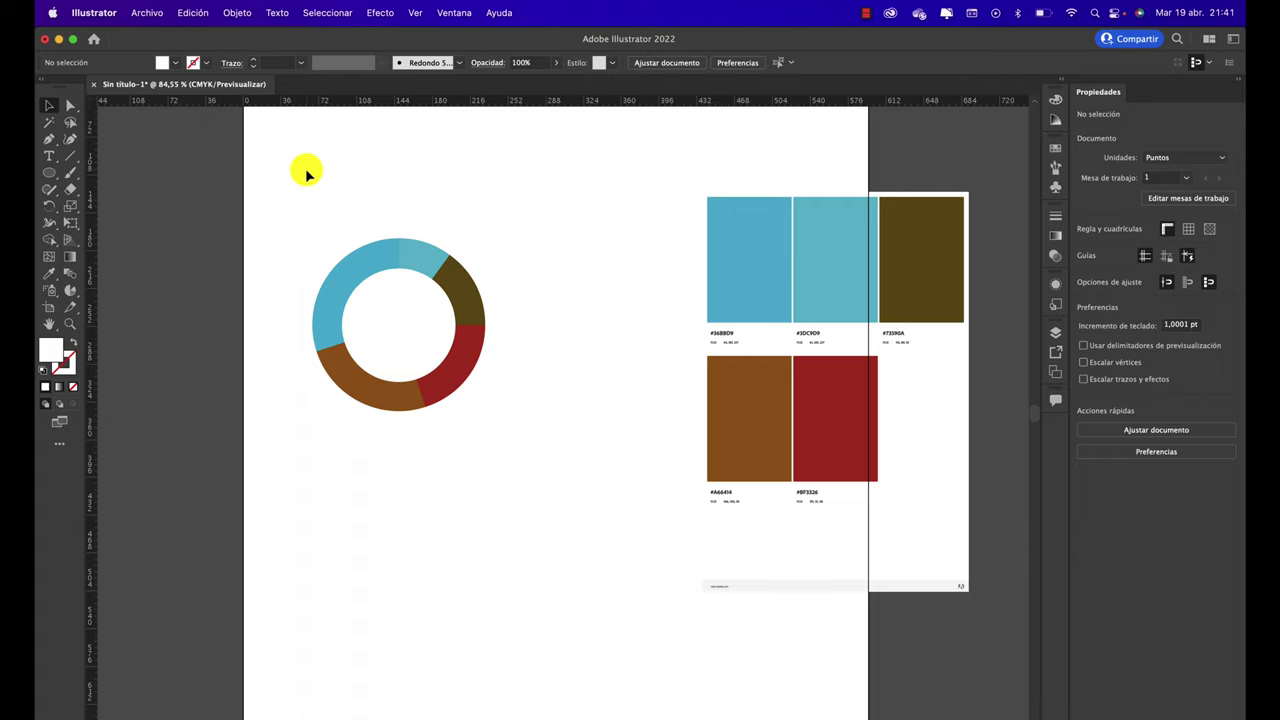
# Step: Draw a small circle beside the donut and give it the donut's blue
pyautogui.click(50, 175)
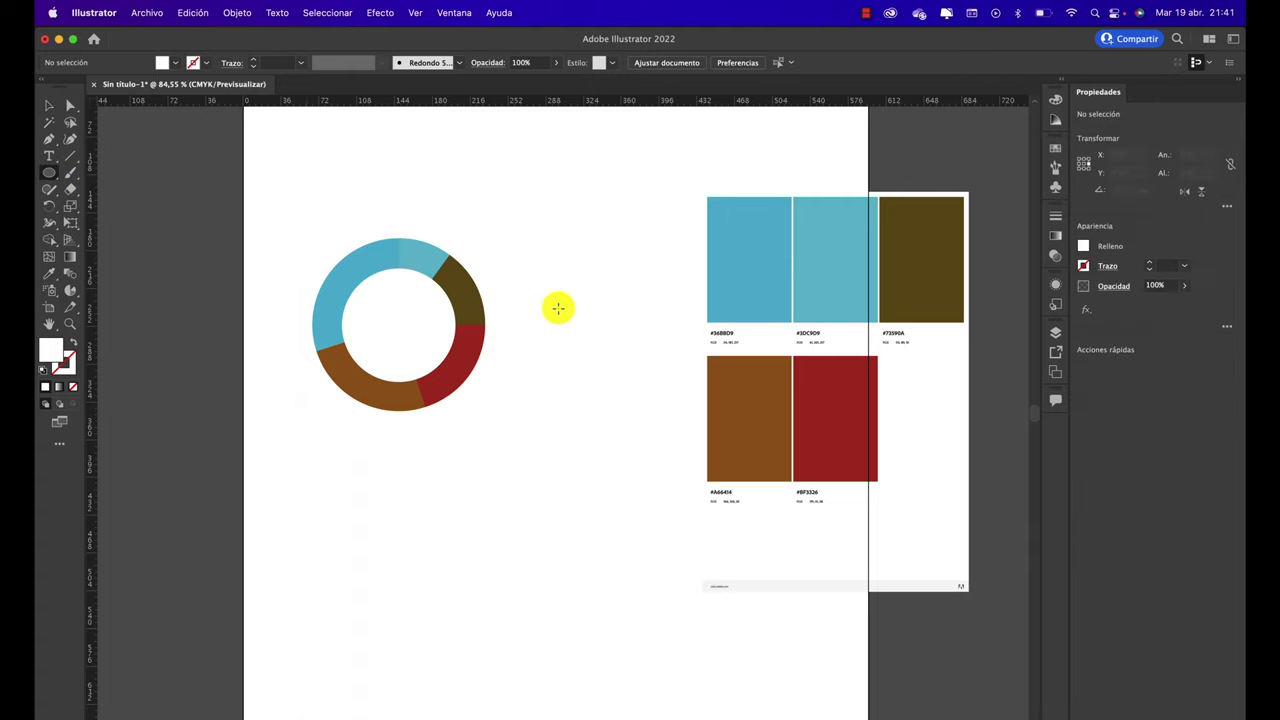
pyautogui.moveTo(550, 271)
pyautogui.mouseDown()
pyautogui.moveTo(562, 287)
pyautogui.moveTo(530, 271)
pyautogui.mouseUp()
pyautogui.click(50, 106)
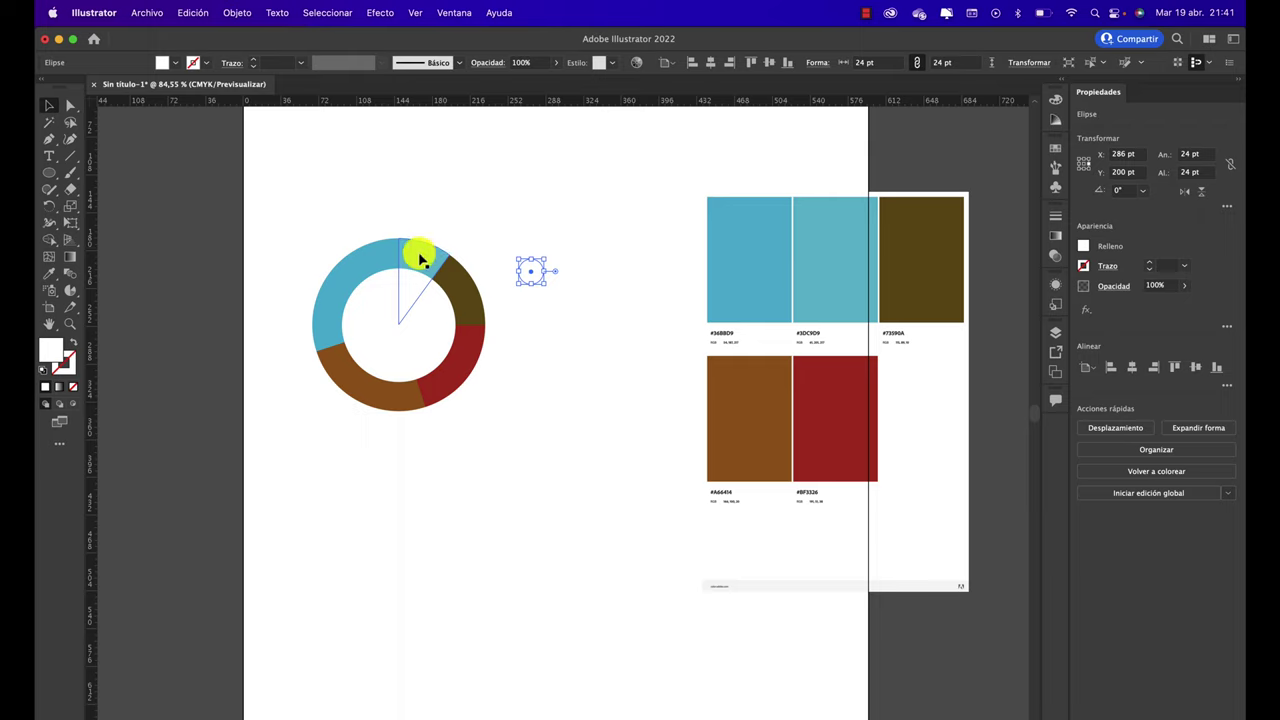
pyautogui.click(57, 274)
pyautogui.click(333, 265)
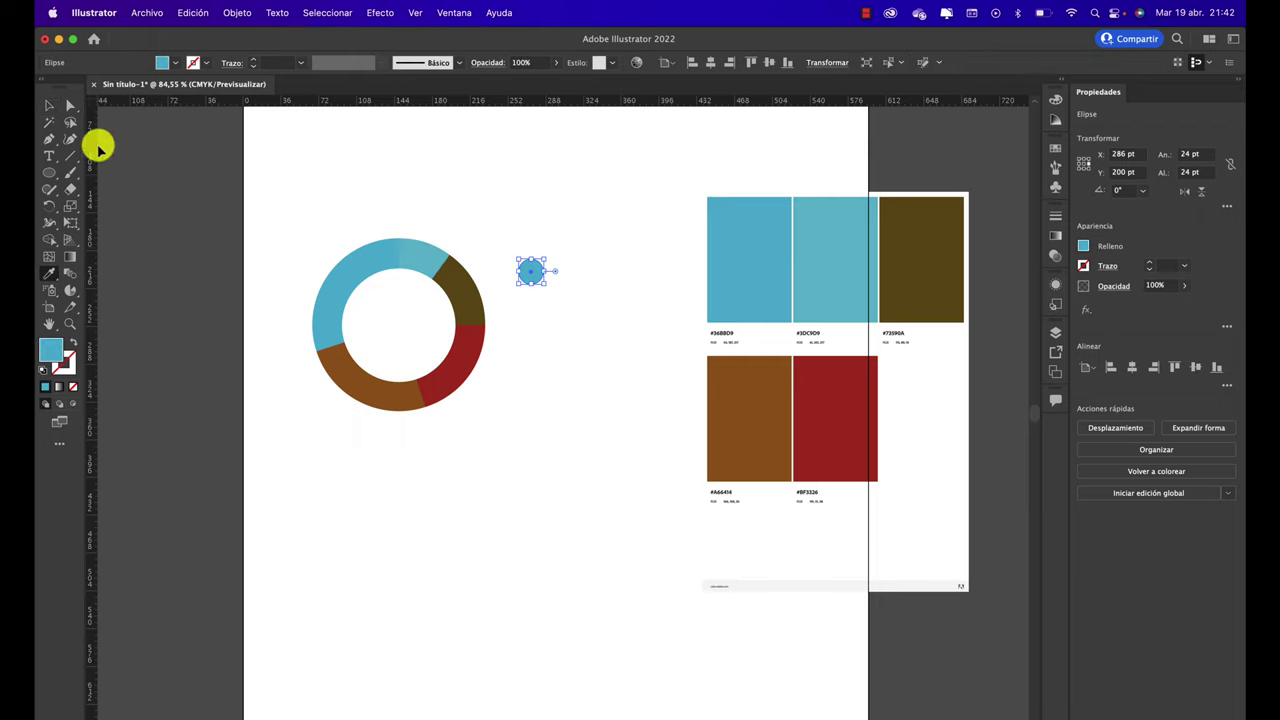
pyautogui.click(50, 106)
pyautogui.click(566, 248)
# Step: Duplicate the blue circle into an evenly spaced column of four
pyautogui.click(536, 270)
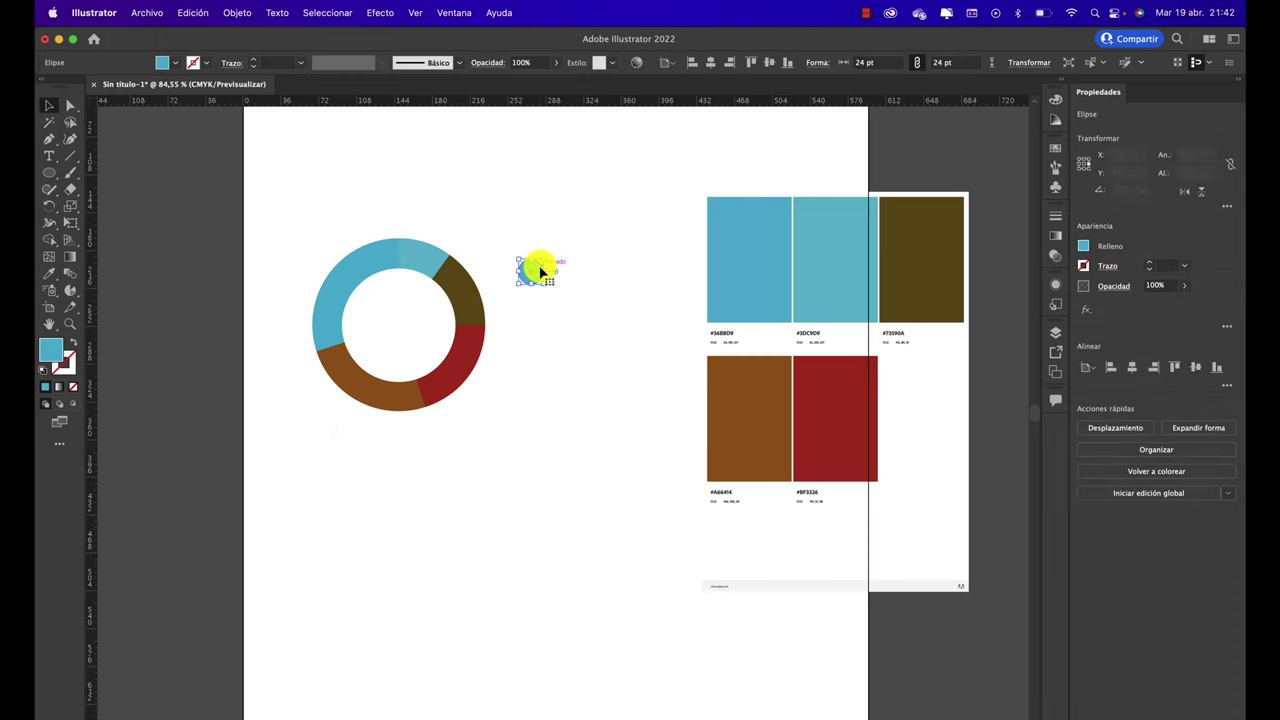
pyautogui.moveTo(540, 270)
pyautogui.keyDown('alt'); pyautogui.mouseDown()
pyautogui.moveTo(572, 428)
pyautogui.moveTo(542, 296)
pyautogui.mouseUp(); pyautogui.keyUp('alt')
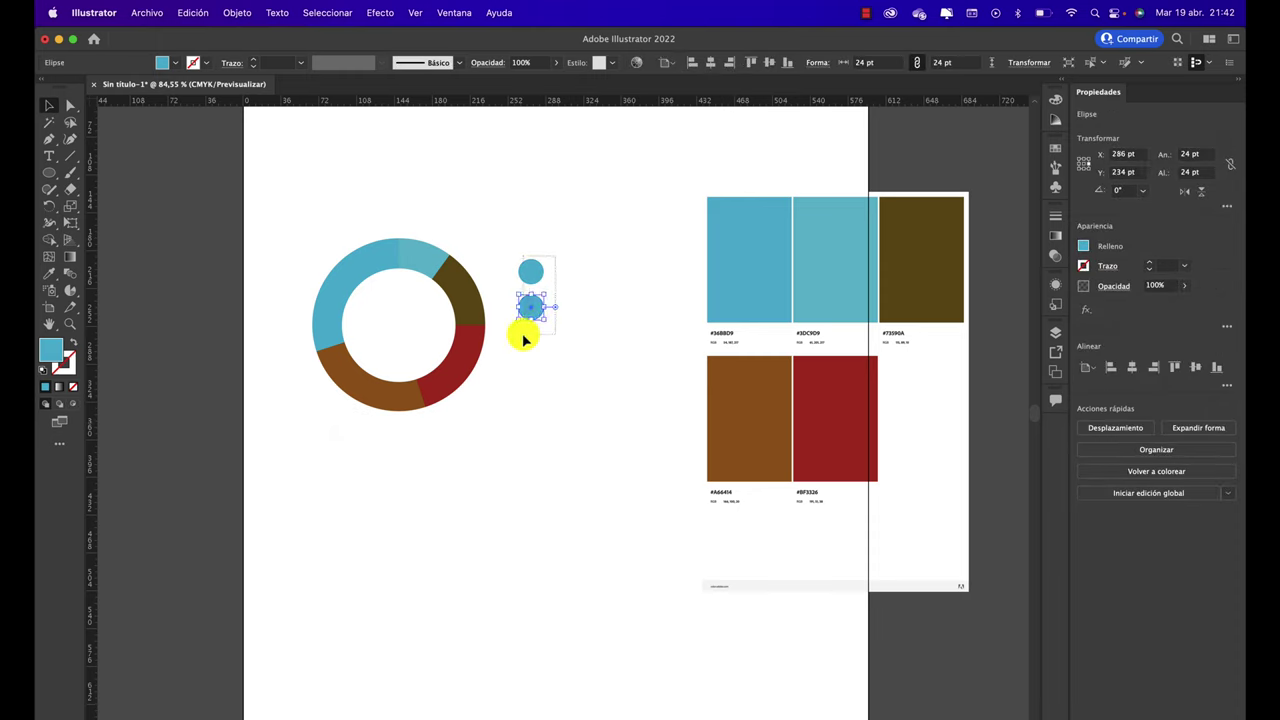
pyautogui.press('super+c')
pyautogui.press('super+v')
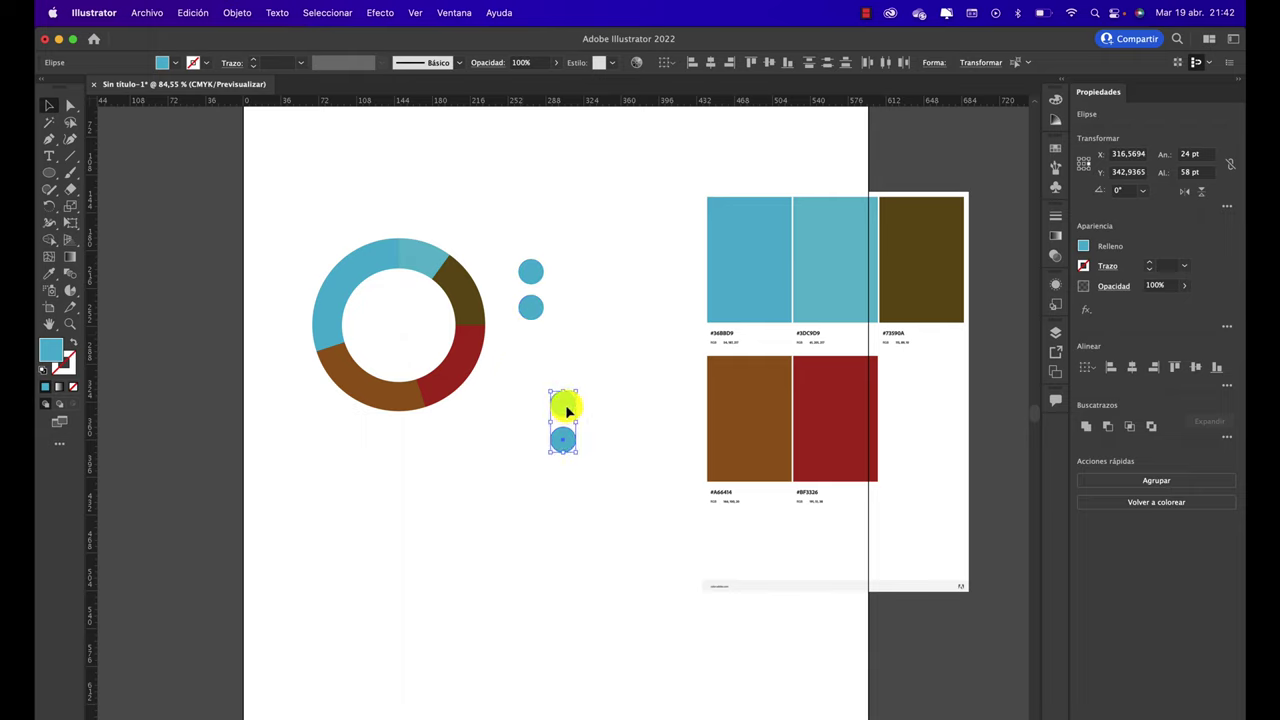
pyautogui.moveTo(551, 400); pyautogui.dragTo(538, 350)
pyautogui.click(595, 317)
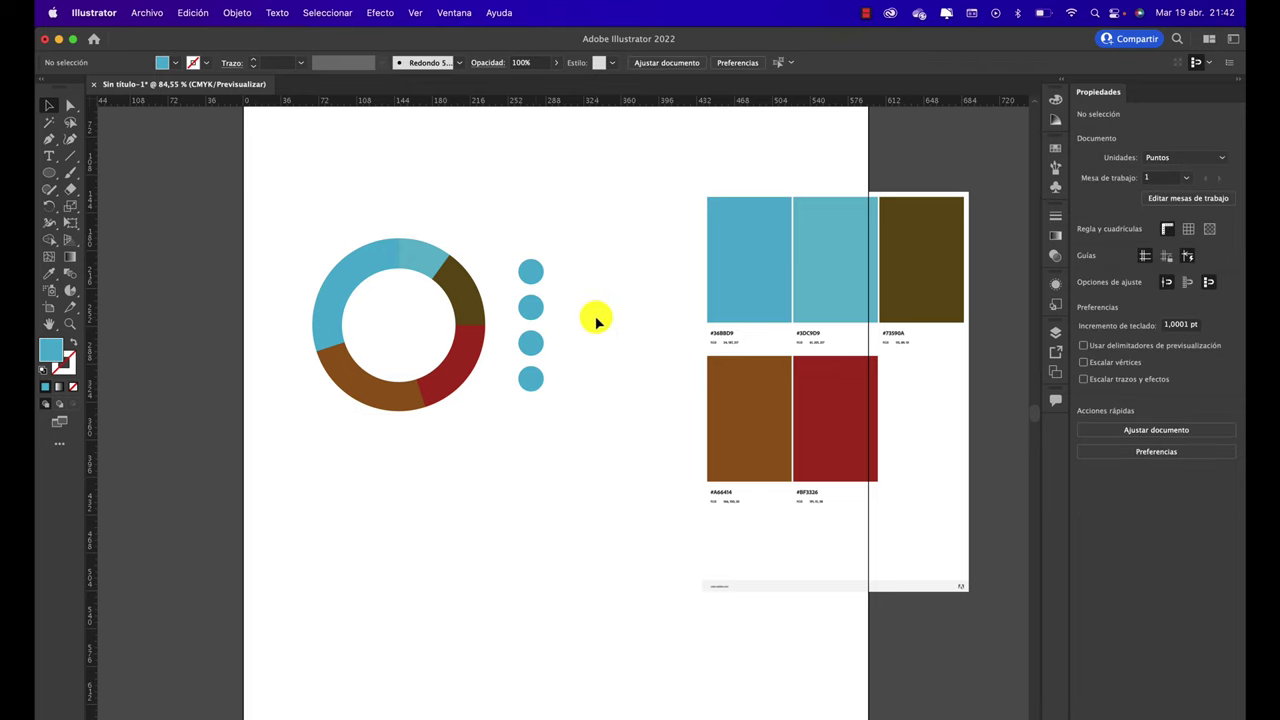
# Step: Recolour the second and third legend circles to the donut's light teal and dark olive
pyautogui.click(530, 310)
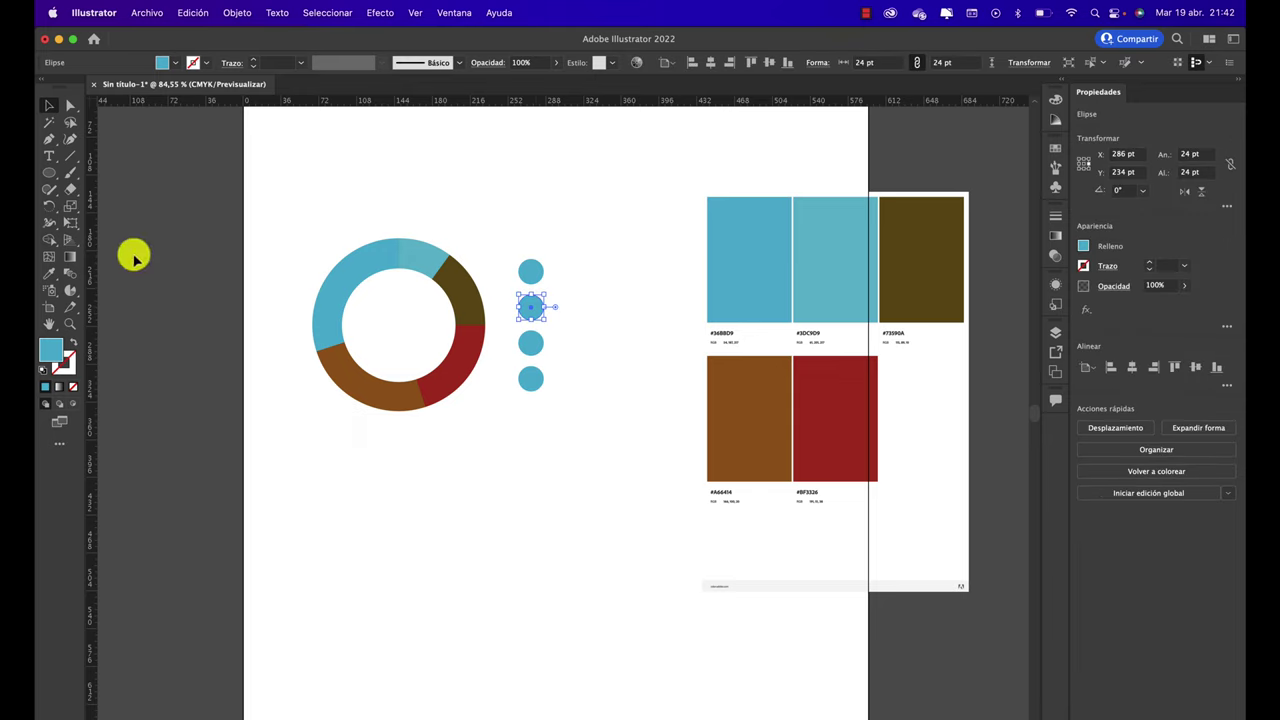
pyautogui.click(49, 272)
pyautogui.click(423, 251)
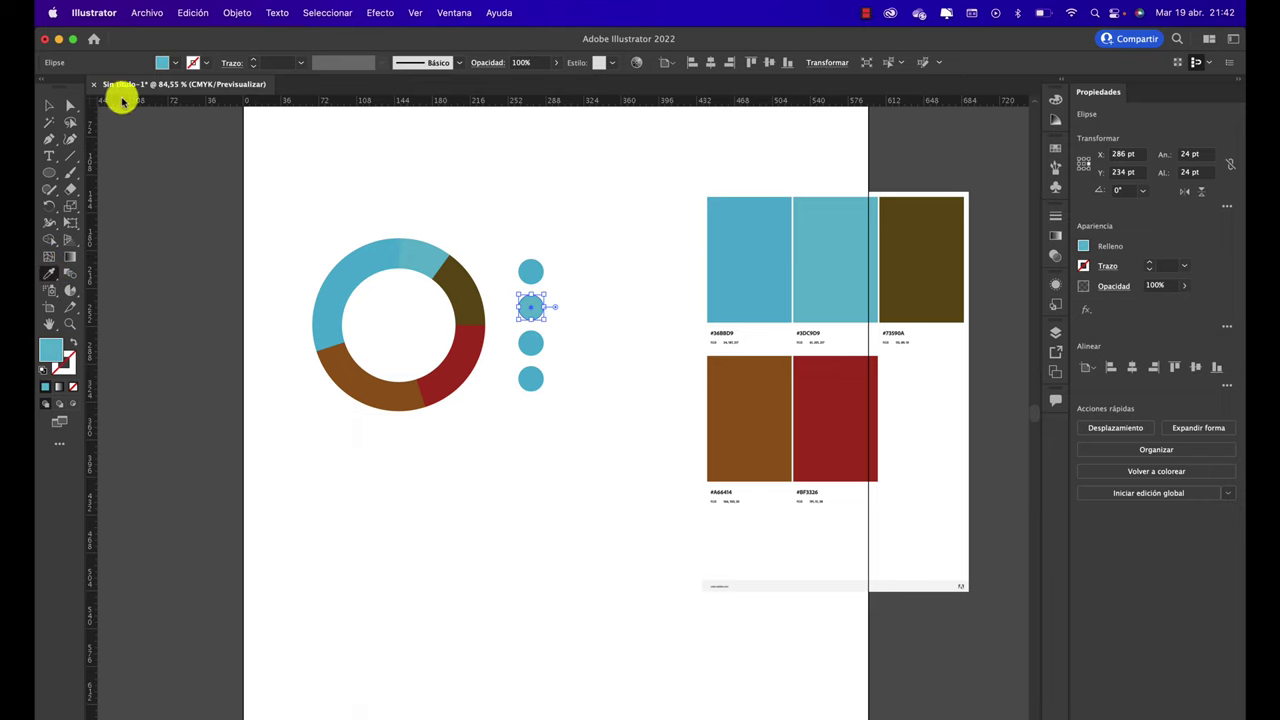
pyautogui.click(48, 107)
pyautogui.click(532, 343)
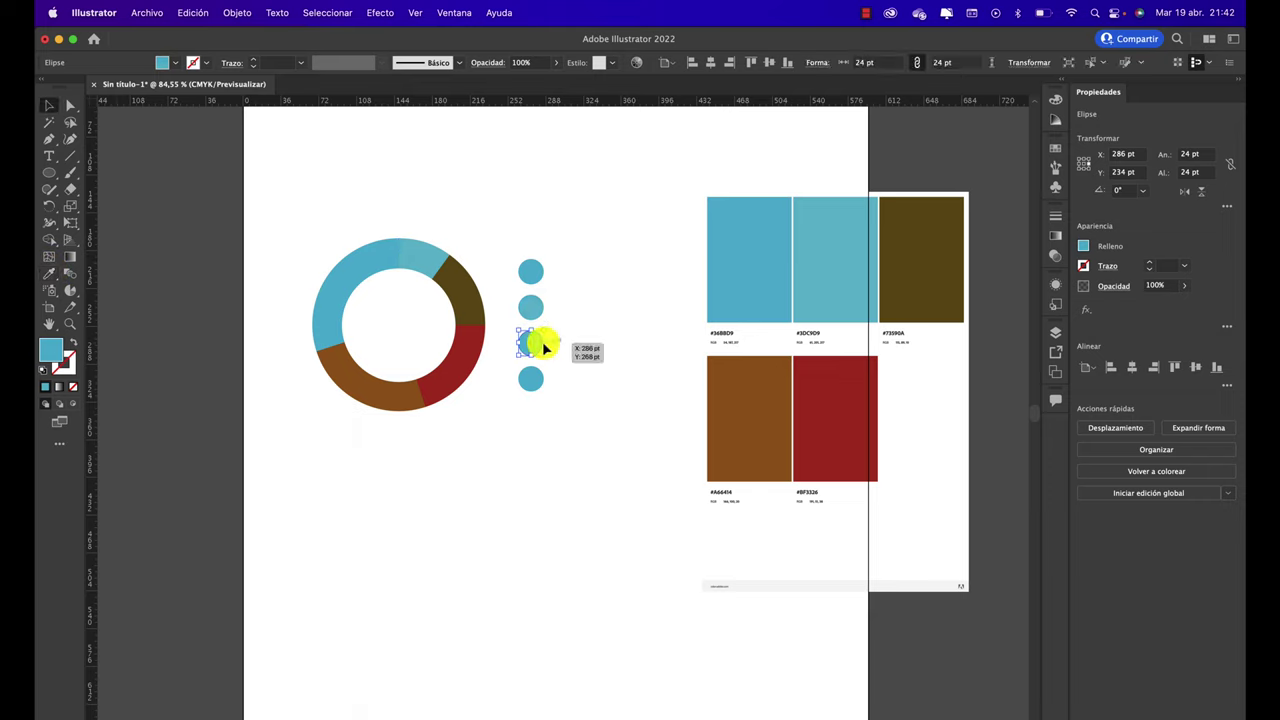
pyautogui.click(48, 272)
pyautogui.click(452, 277)
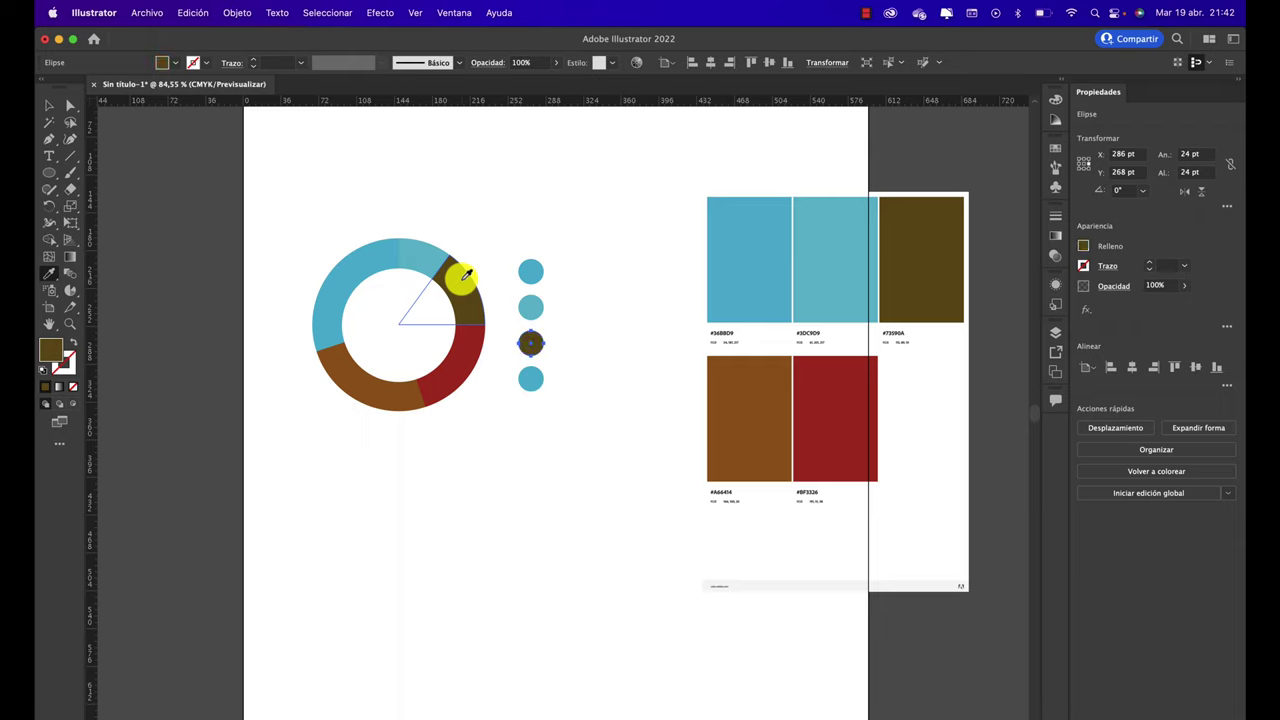
pyautogui.click(52, 108)
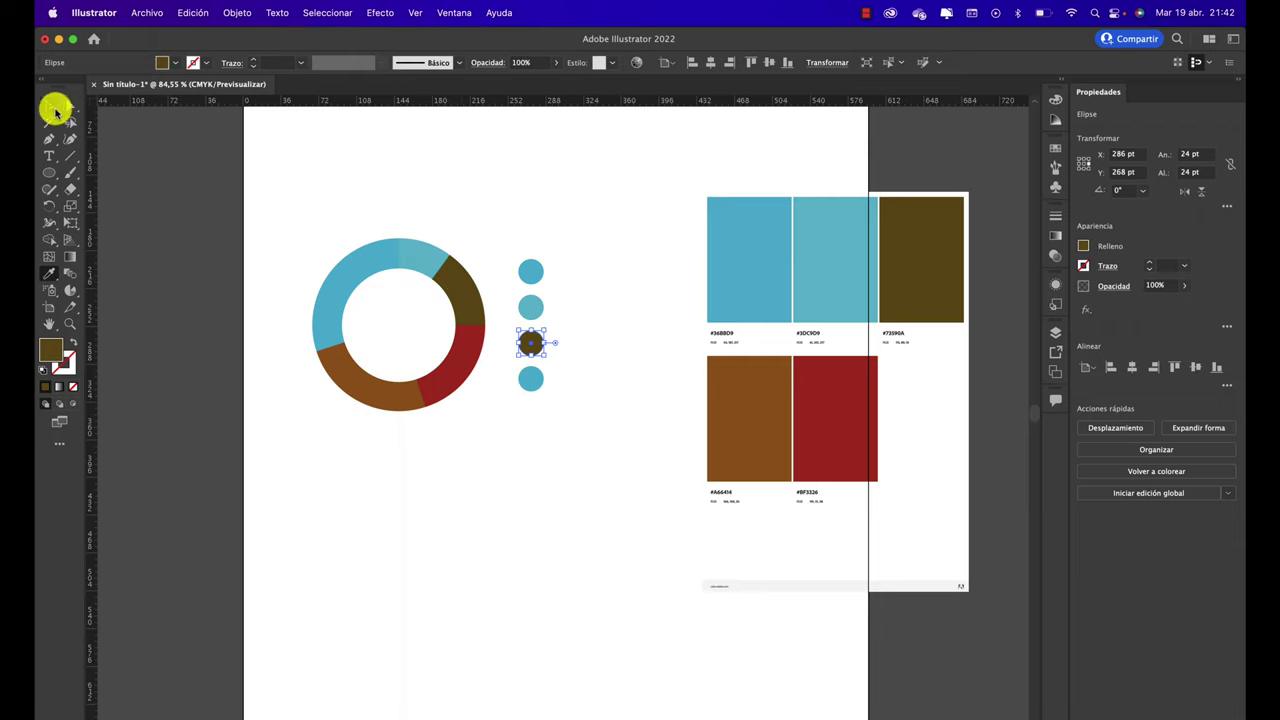
# Step: Recolour the fourth legend circle to the donut's red
pyautogui.click(531, 380)
pyautogui.click(48, 272)
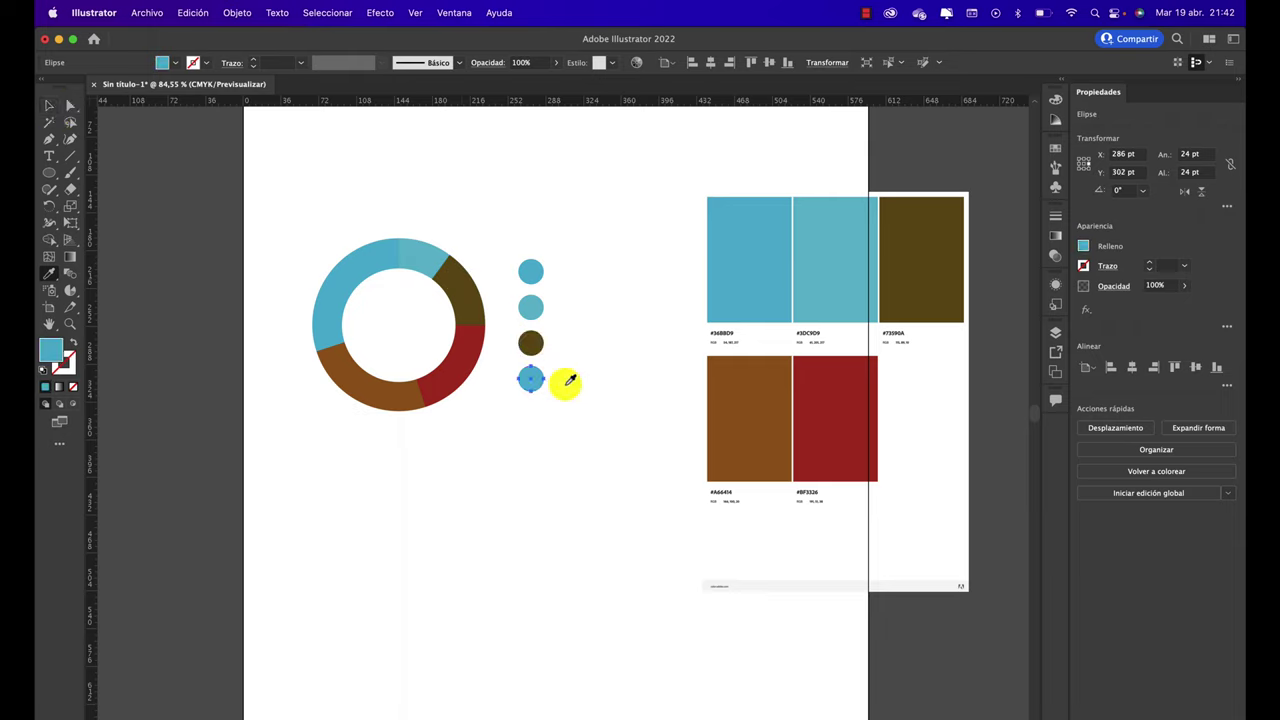
pyautogui.click(474, 361)
pyautogui.click(50, 106)
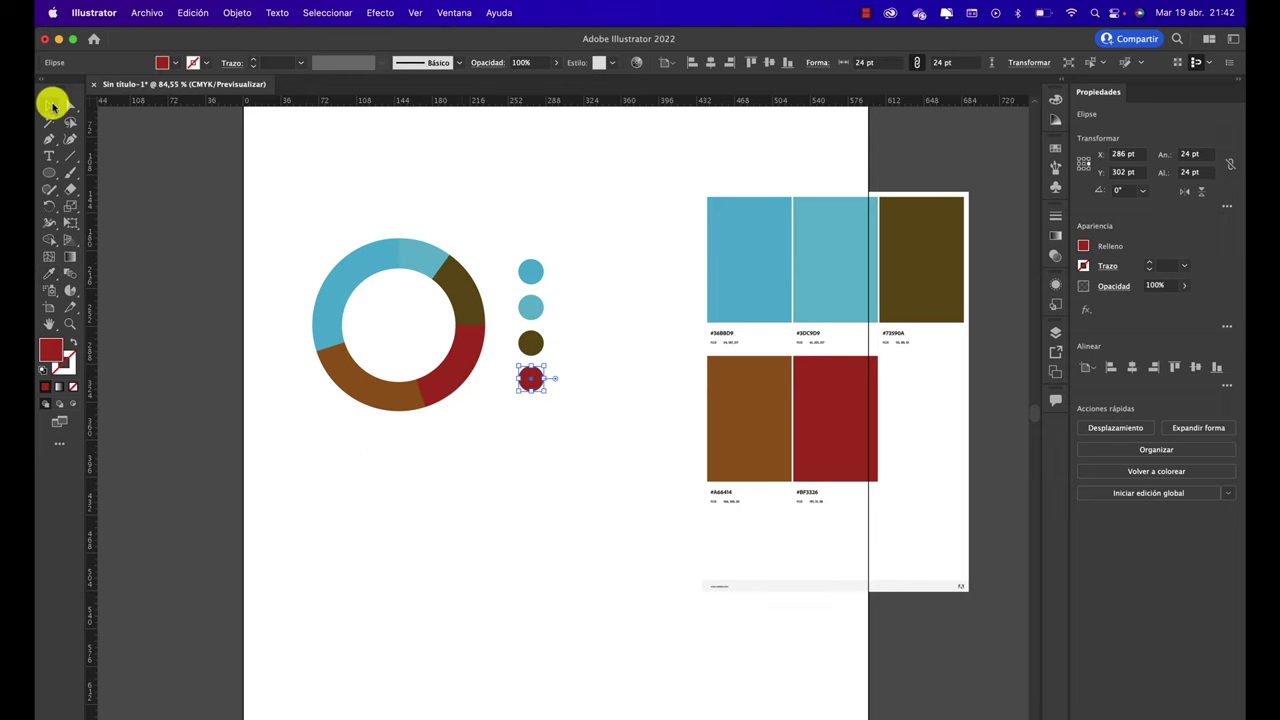
pyautogui.click(528, 452)
pyautogui.click(520, 382)
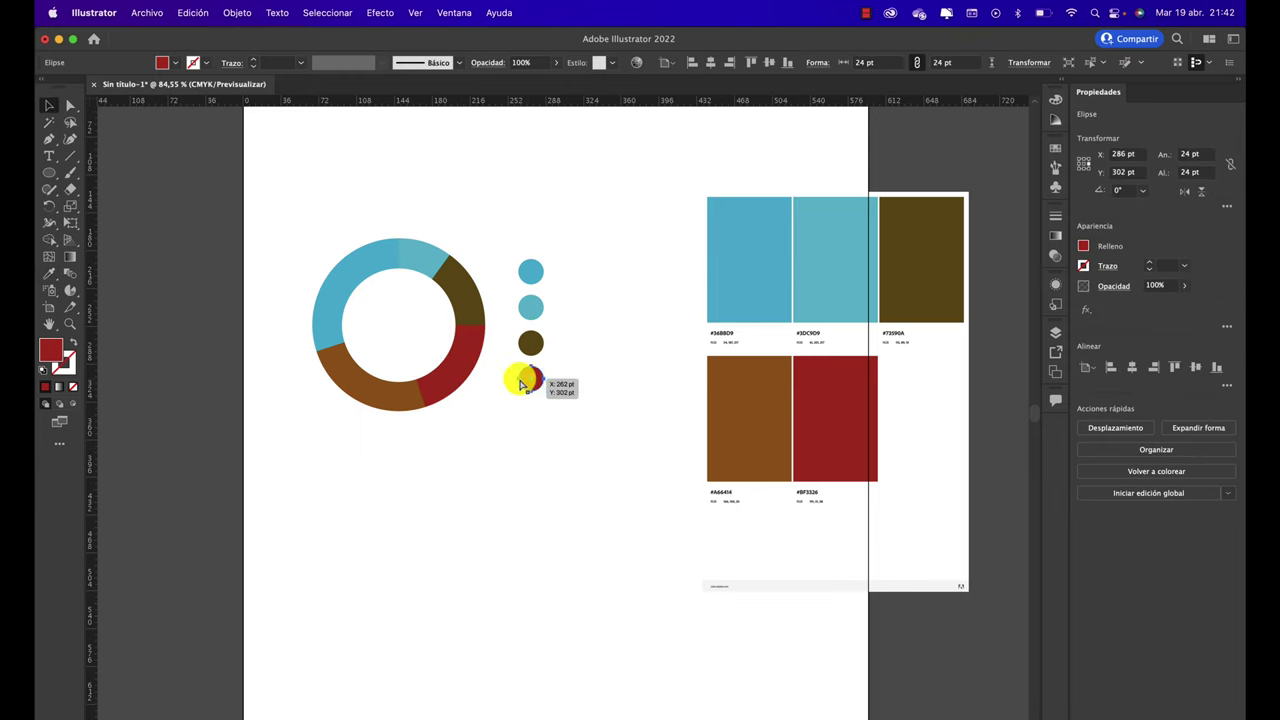
# Step: Duplicate the red circle as a fifth, colour it the donut's brown, and select the palette image
pyautogui.click(564, 430)
pyautogui.moveTo(564, 426); pyautogui.dragTo(531, 421)
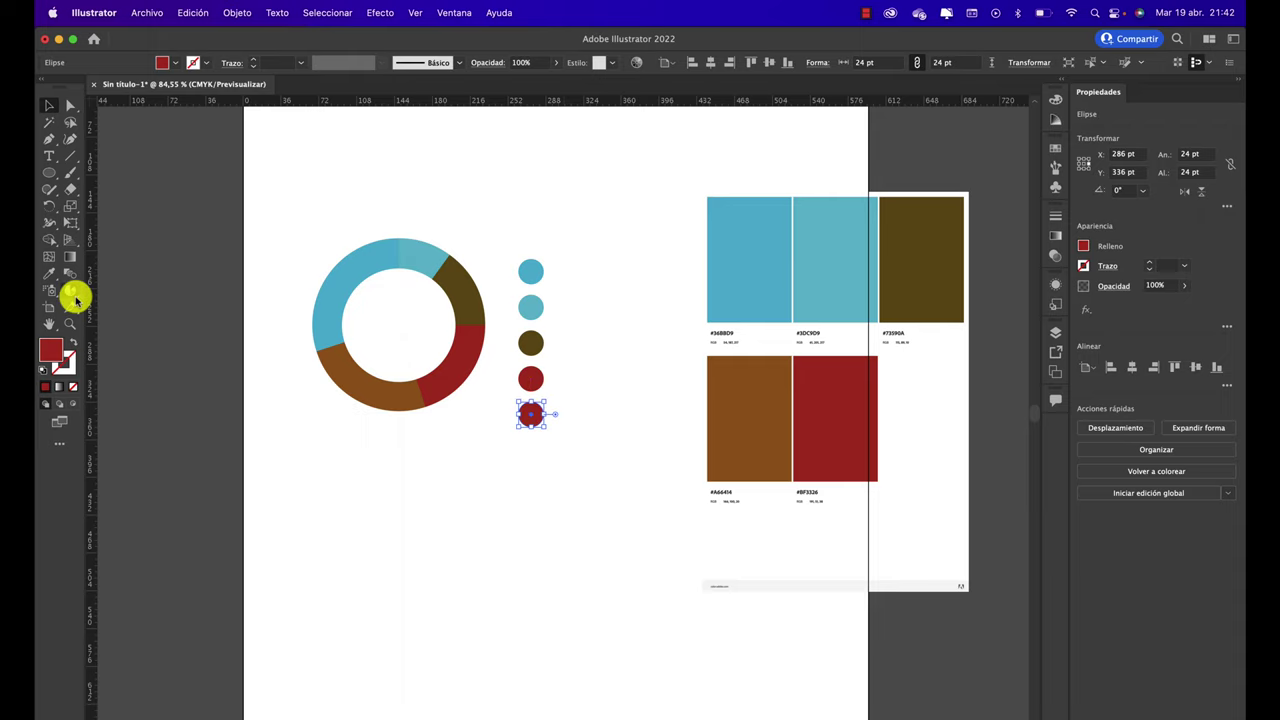
pyautogui.click(49, 273)
pyautogui.click(360, 364)
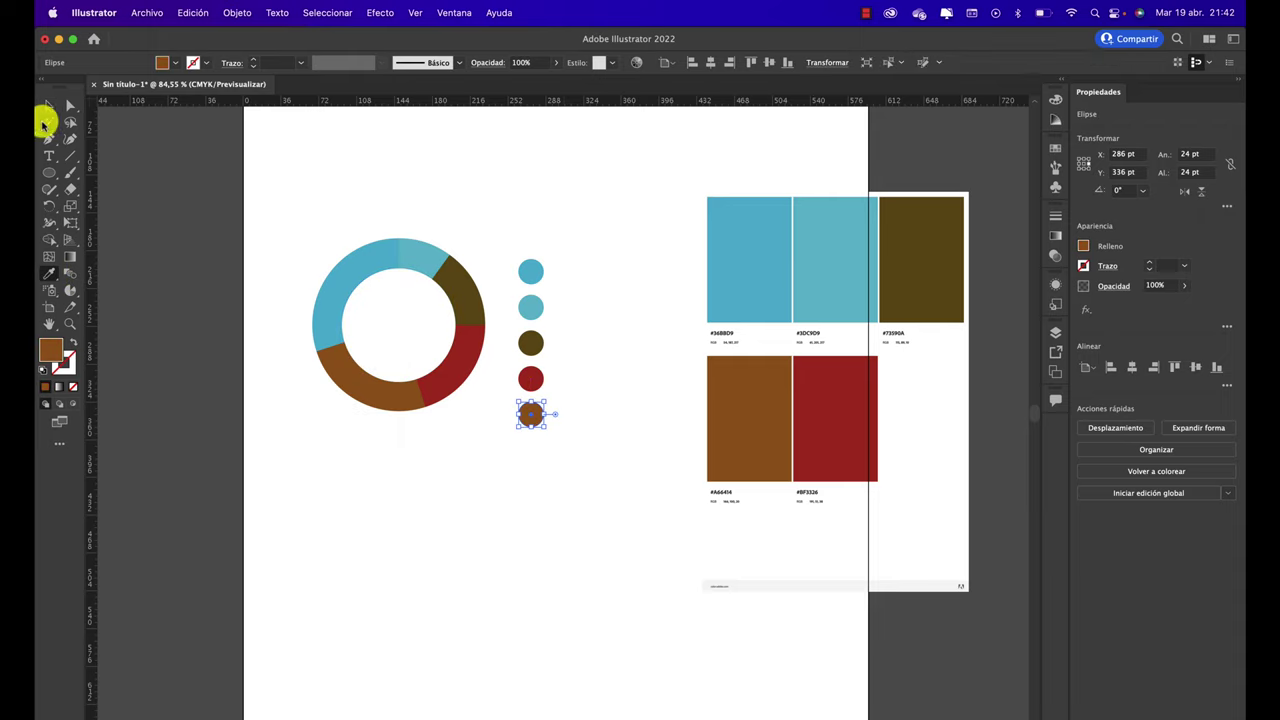
pyautogui.click(49, 105)
pyautogui.click(772, 289)
# Step: Delete the palette image and shift the five legend circles slightly right of the donut
pyautogui.press('Delete')
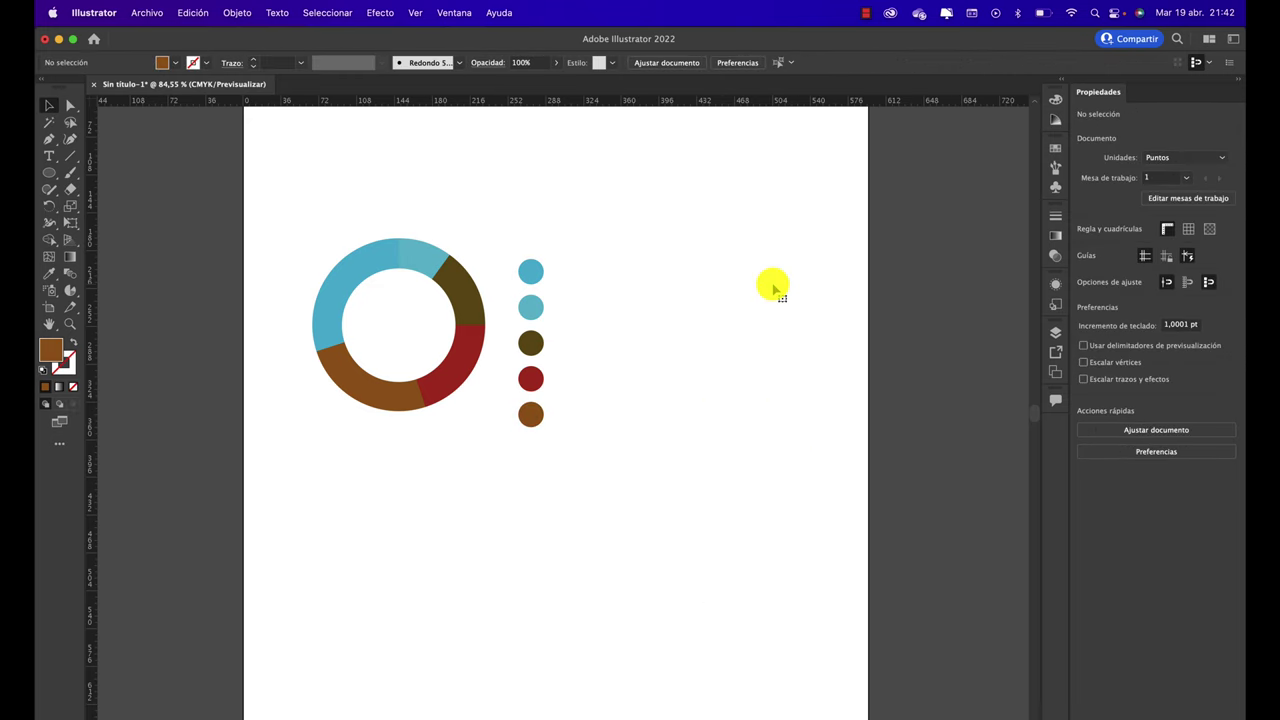
pyautogui.moveTo(648, 241)
pyautogui.mouseDown()
pyautogui.moveTo(524, 477)
pyautogui.moveTo(524, 432)
pyautogui.moveTo(543, 410)
pyautogui.mouseUp()
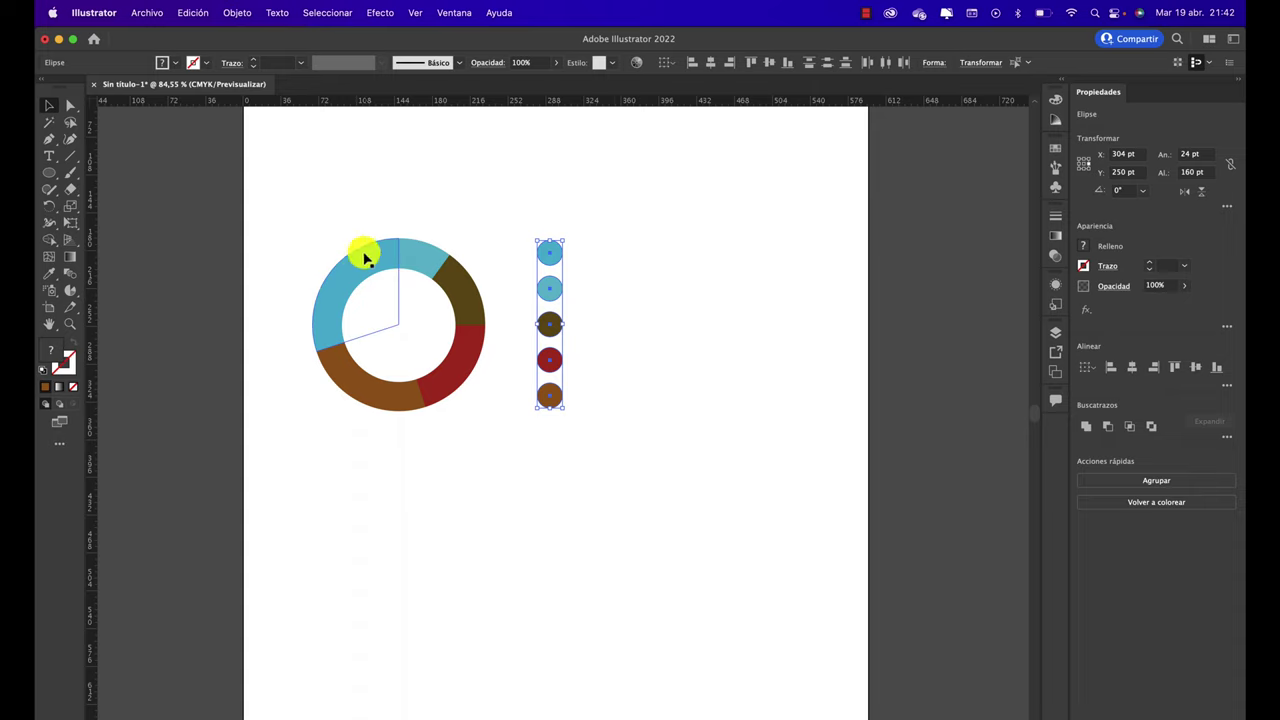
pyautogui.click(592, 183)
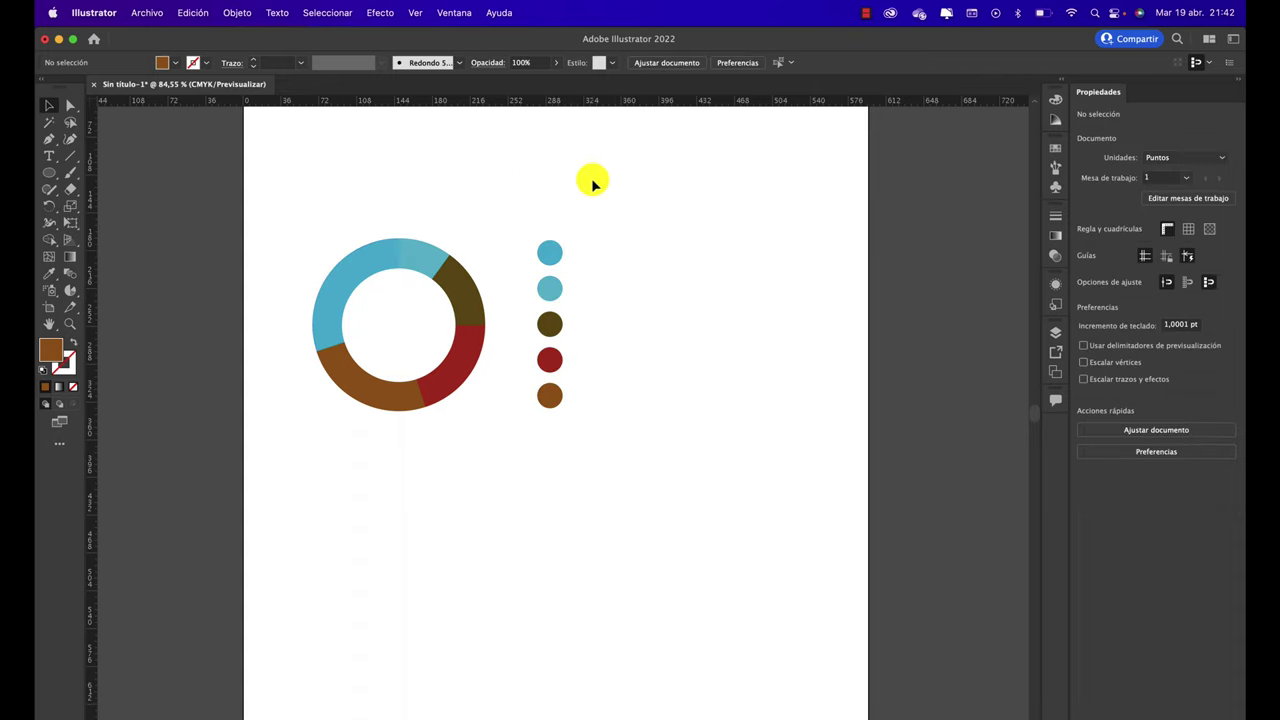
pyautogui.scroll(5, 592, 183)
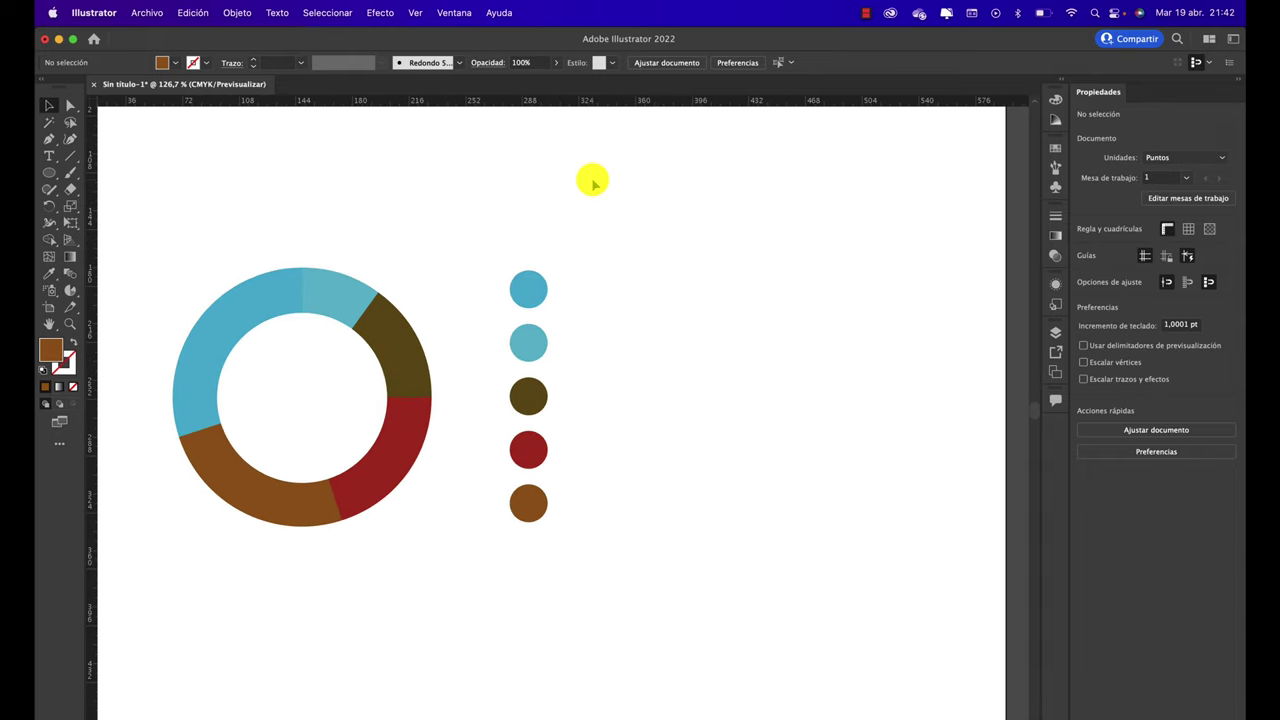